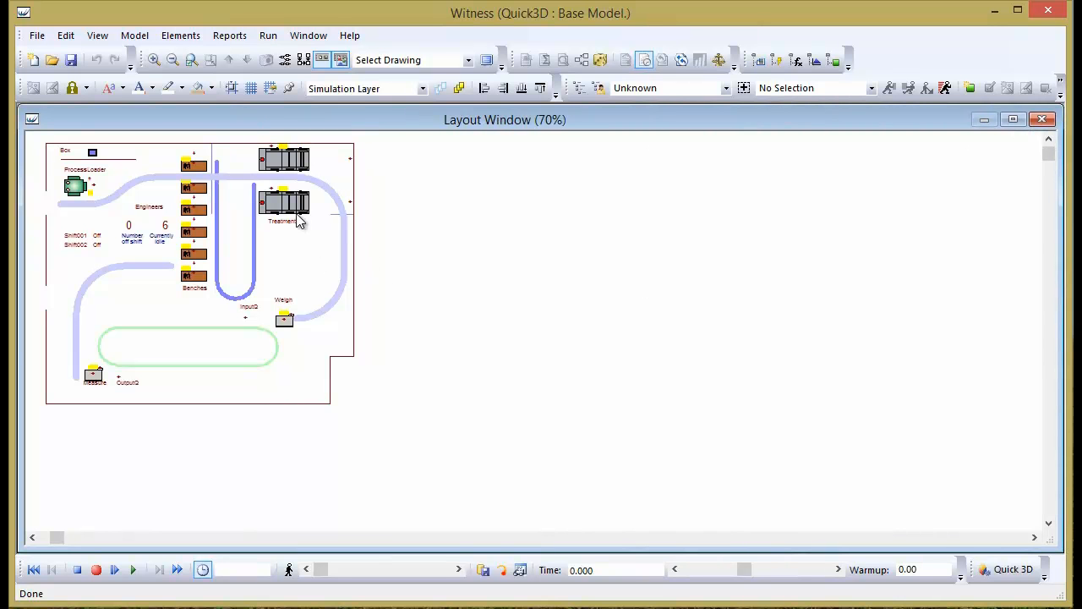
# - Build the Quick 3D view of the layout, maximize it and frame the green ProcessLoader machine up close
pyautogui.scroll(5, 477, 298)
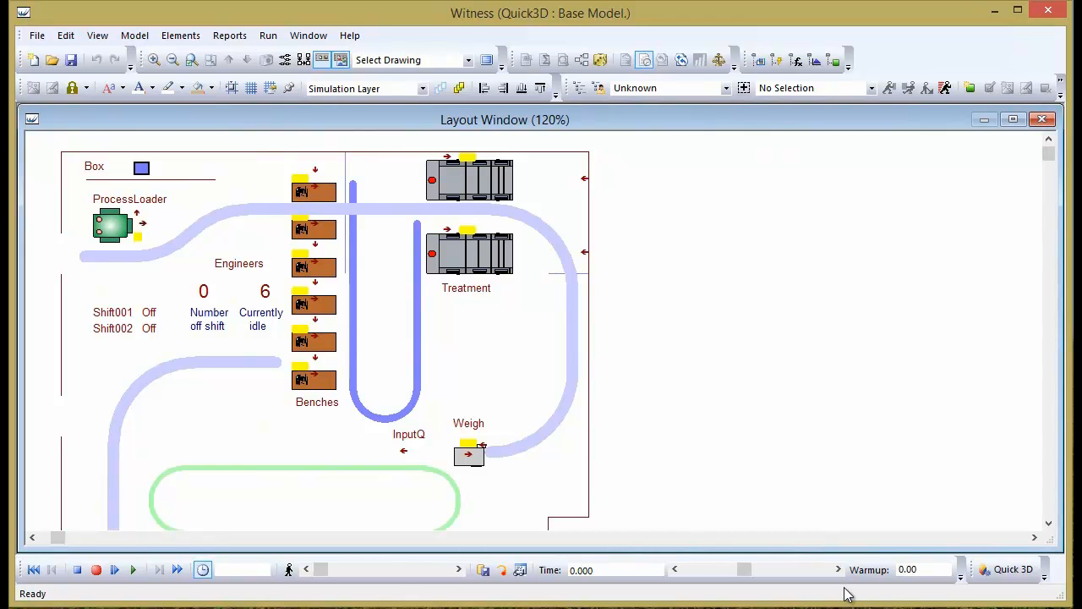
pyautogui.click(1014, 569)
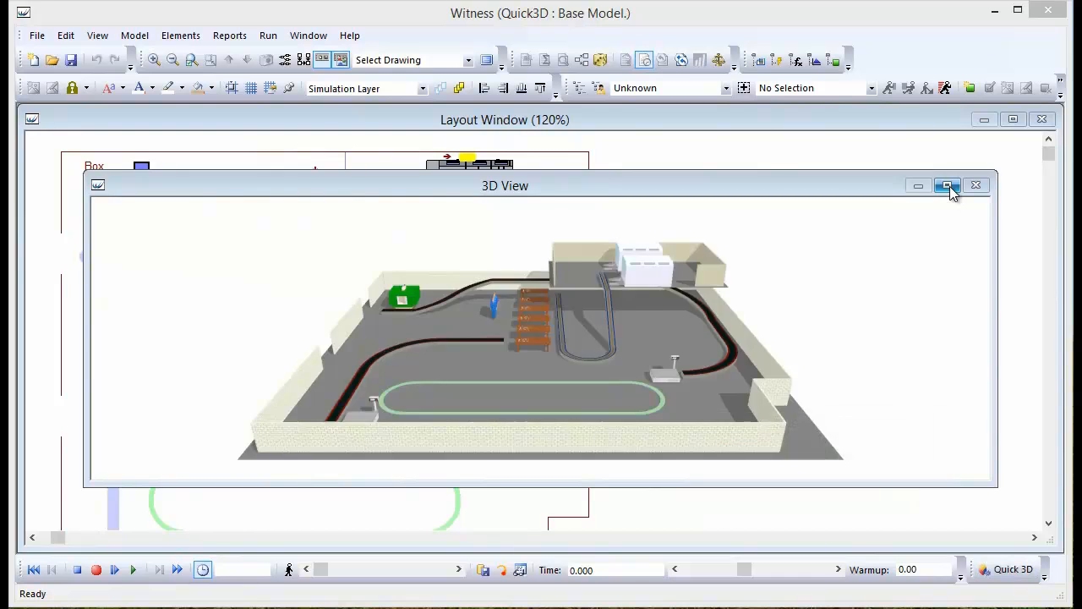
pyautogui.click(948, 185)
pyautogui.moveTo(490, 414); pyautogui.dragTo(718, 264)
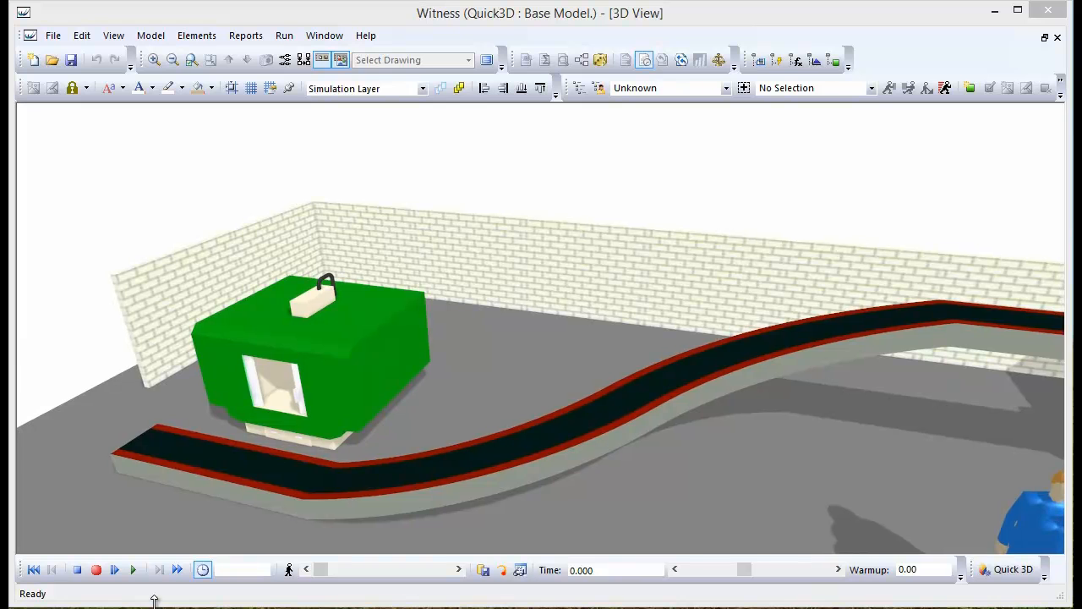
# - Run the model at a reduced speed while viewing the boxes on the conveyor beside the ProcessLoader, and stop the run
pyautogui.click(133, 570)
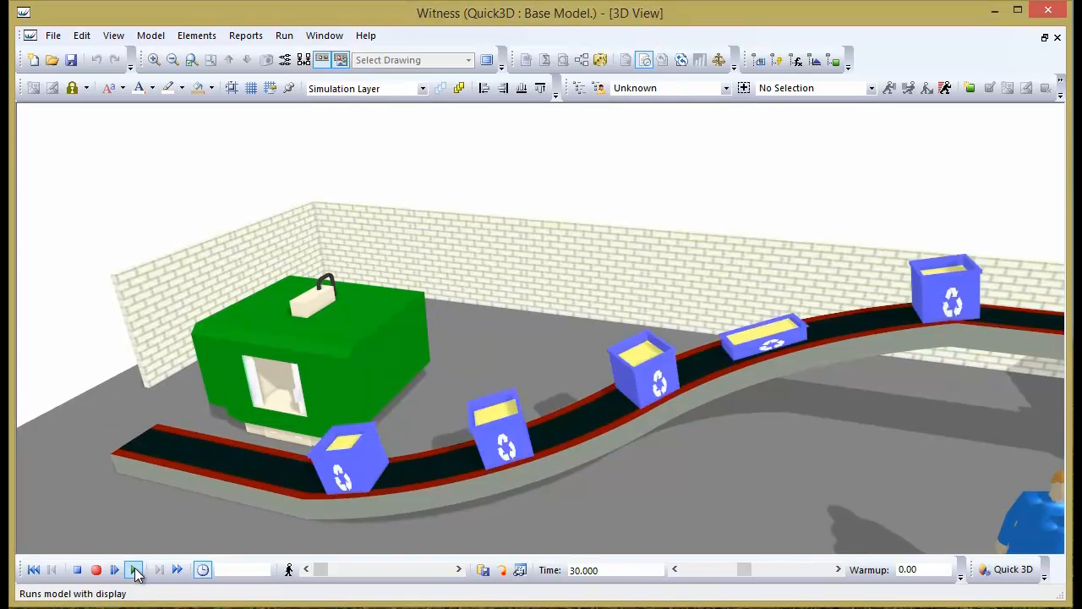
pyautogui.moveTo(740, 580); pyautogui.dragTo(703, 580)
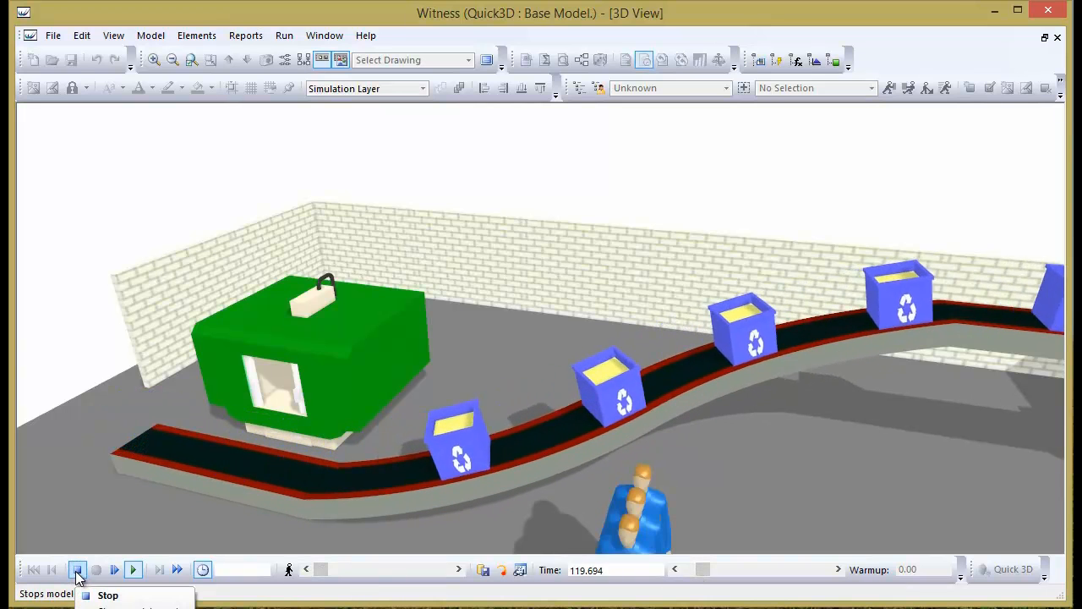
pyautogui.moveTo(466, 351); pyautogui.dragTo(490, 42)
pyautogui.moveTo(417, 390); pyautogui.dragTo(257, 597)
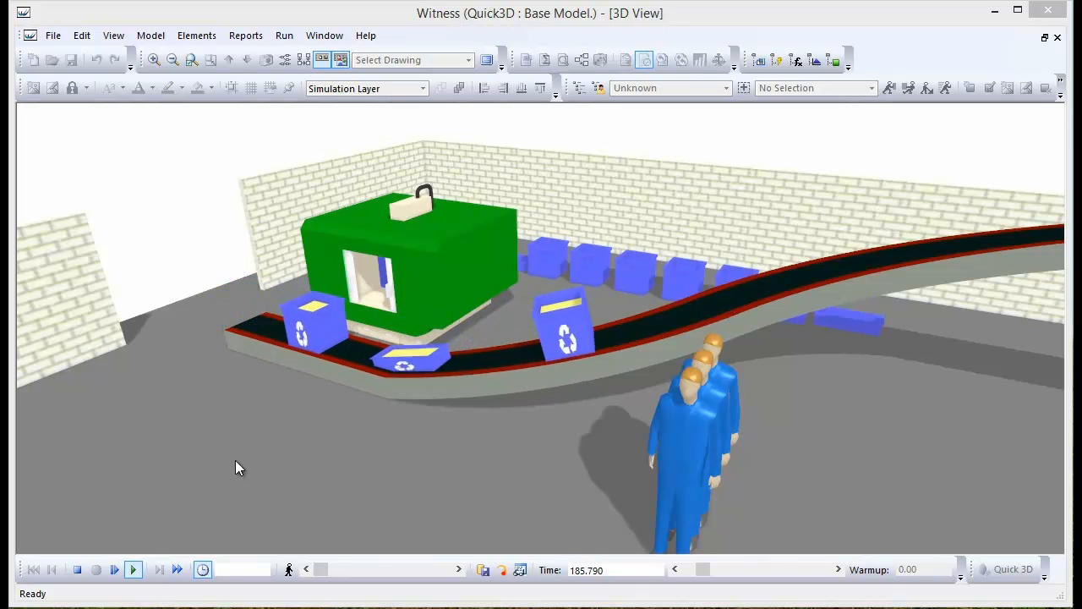
pyautogui.click(116, 563)
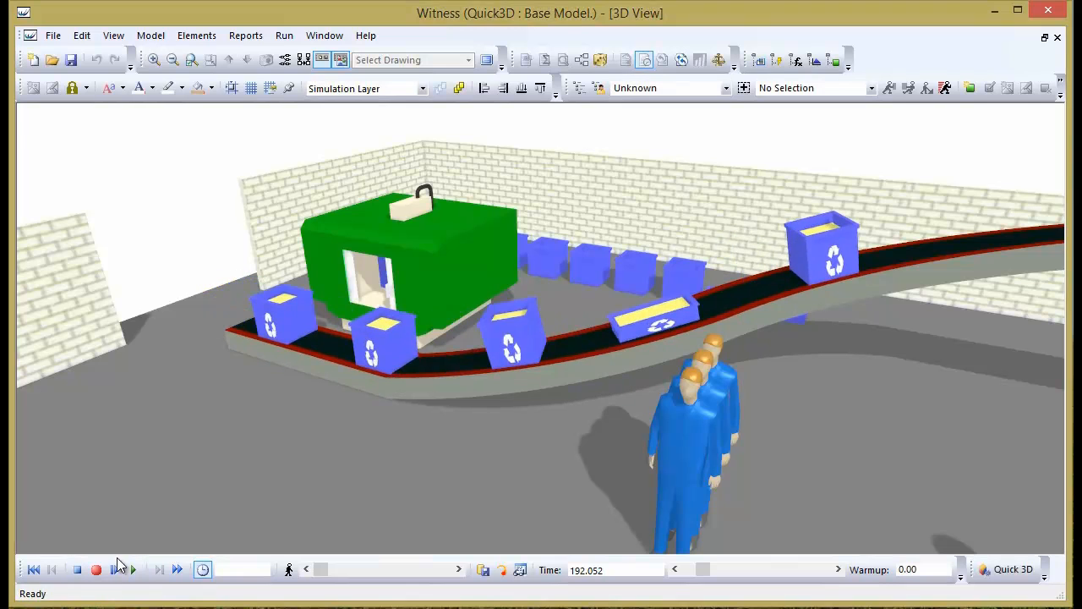
# - Restore and narrow the 3D view to uncover the layout, and examine the ProcessLoader machine's Actions on Finish code
pyautogui.click(1045, 38)
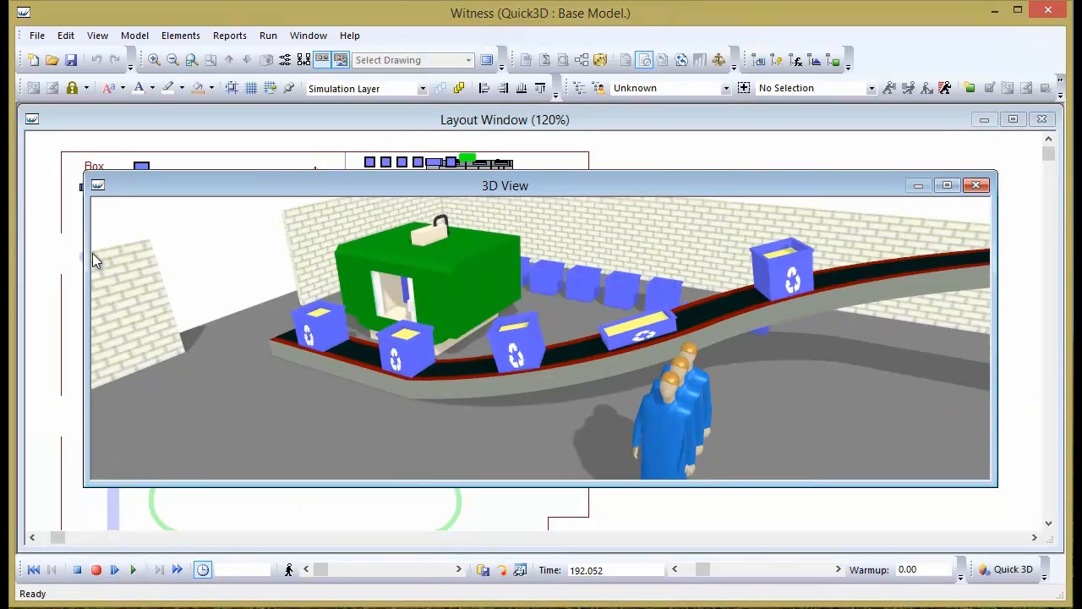
pyautogui.moveTo(85, 259); pyautogui.dragTo(381, 259)
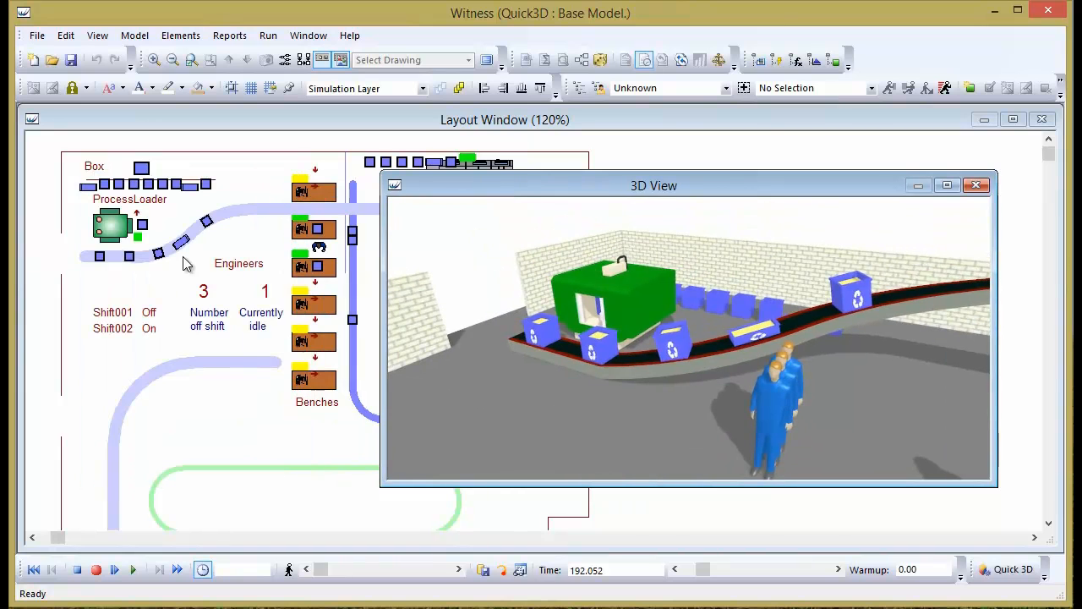
pyautogui.doubleClick(119, 235)
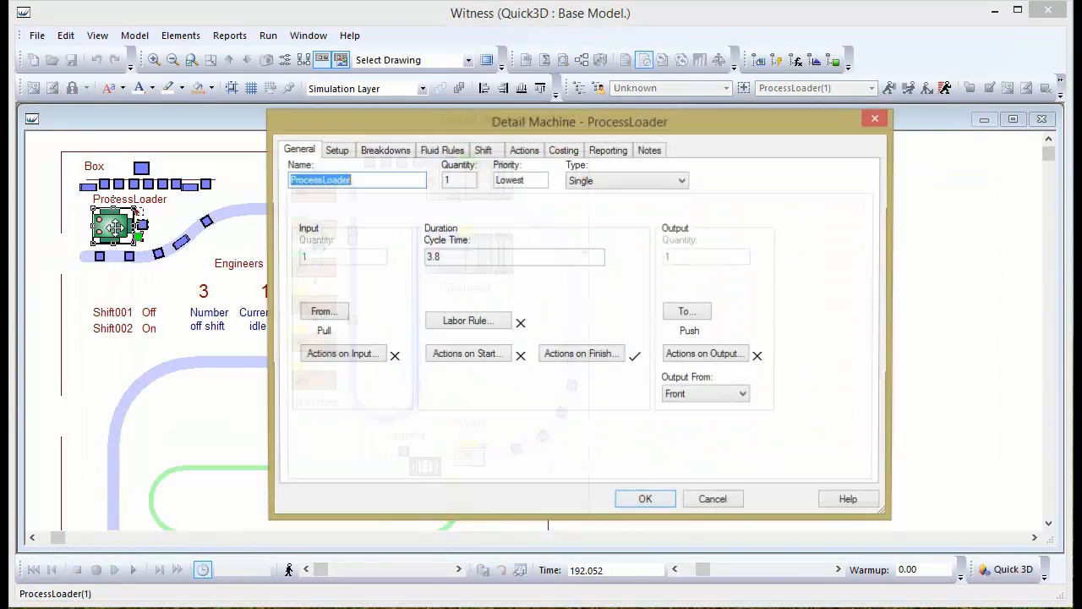
pyautogui.click(601, 359)
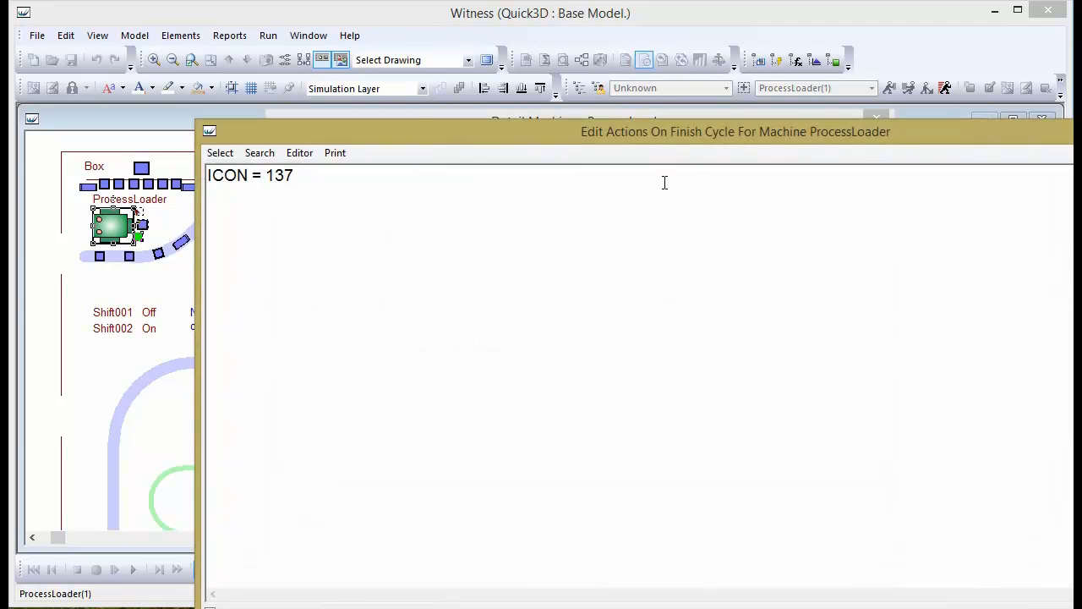
pyautogui.moveTo(678, 130); pyautogui.dragTo(522, 114)
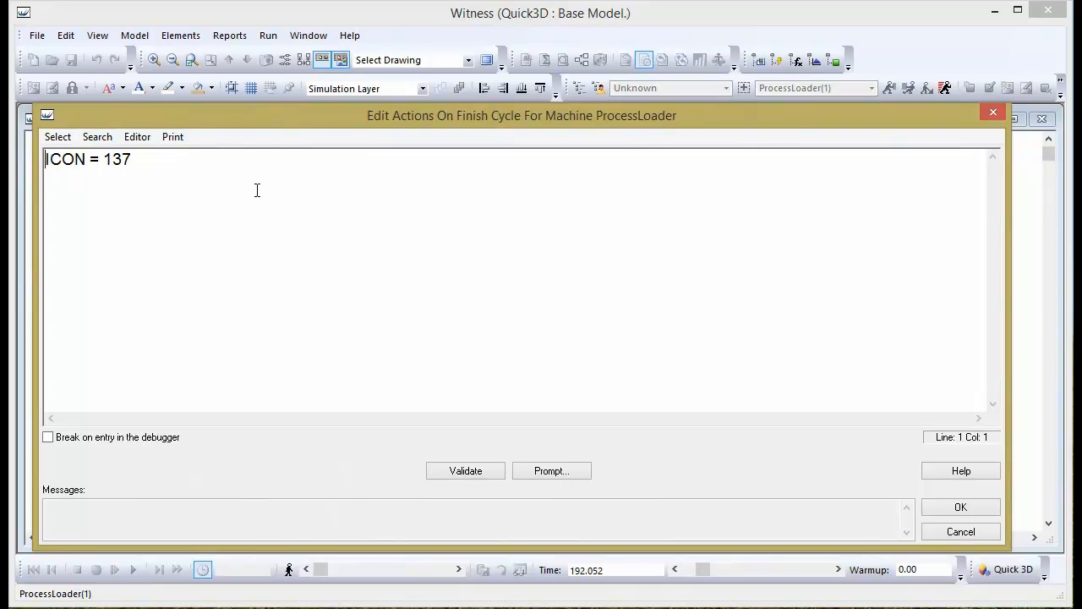
pyautogui.click(955, 505)
pyautogui.click(644, 498)
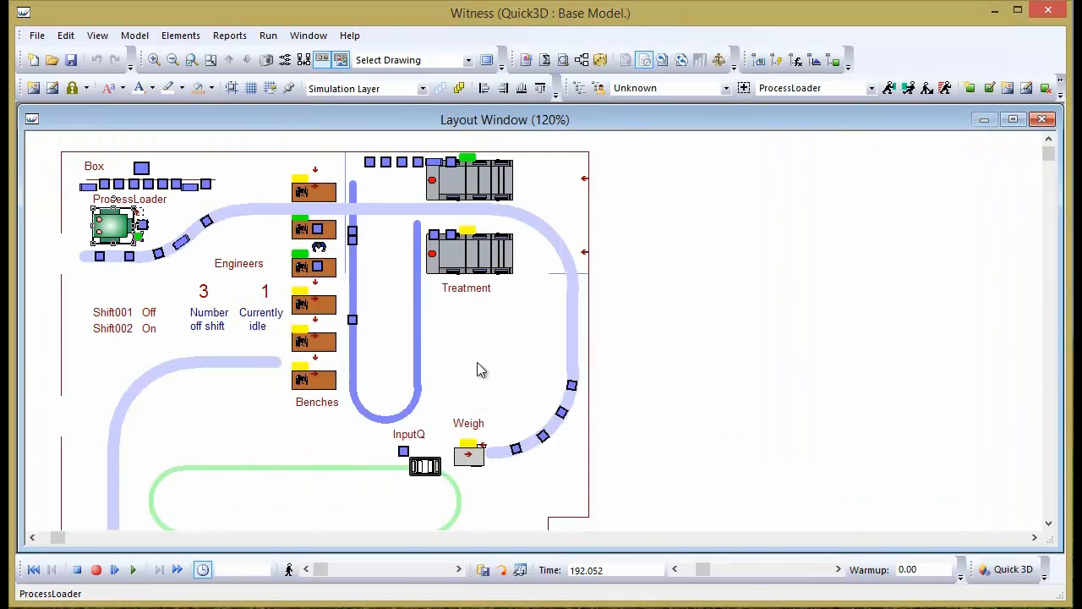
# - Examine the 3D mapping of picture 137 in the Picture Gallery and leave it unchanged
pyautogui.click(98, 36)
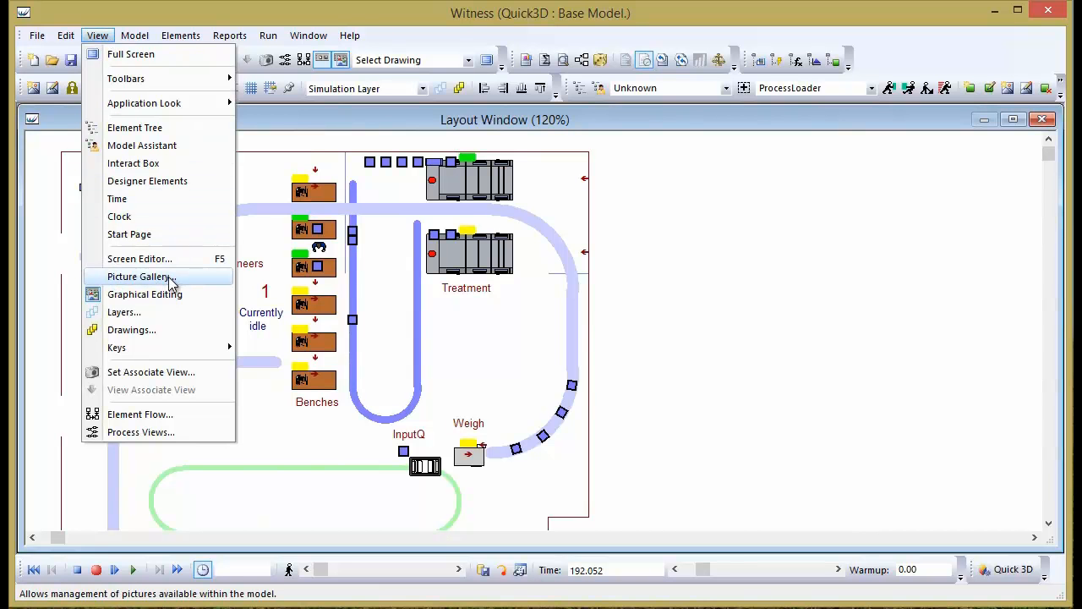
pyautogui.click(140, 276)
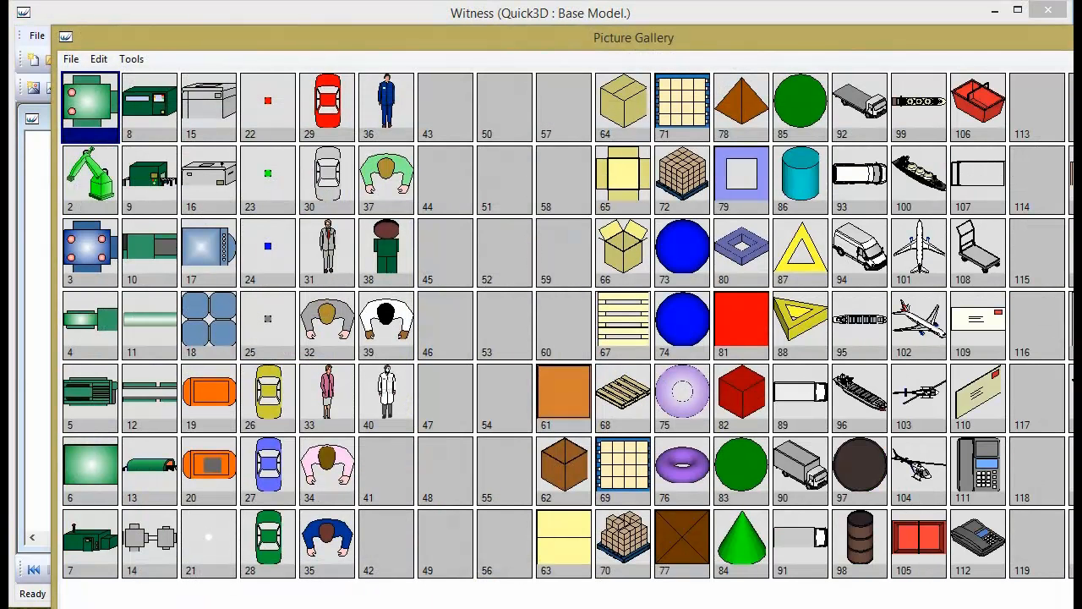
pyautogui.moveTo(1033, 555); pyautogui.dragTo(959, 520)
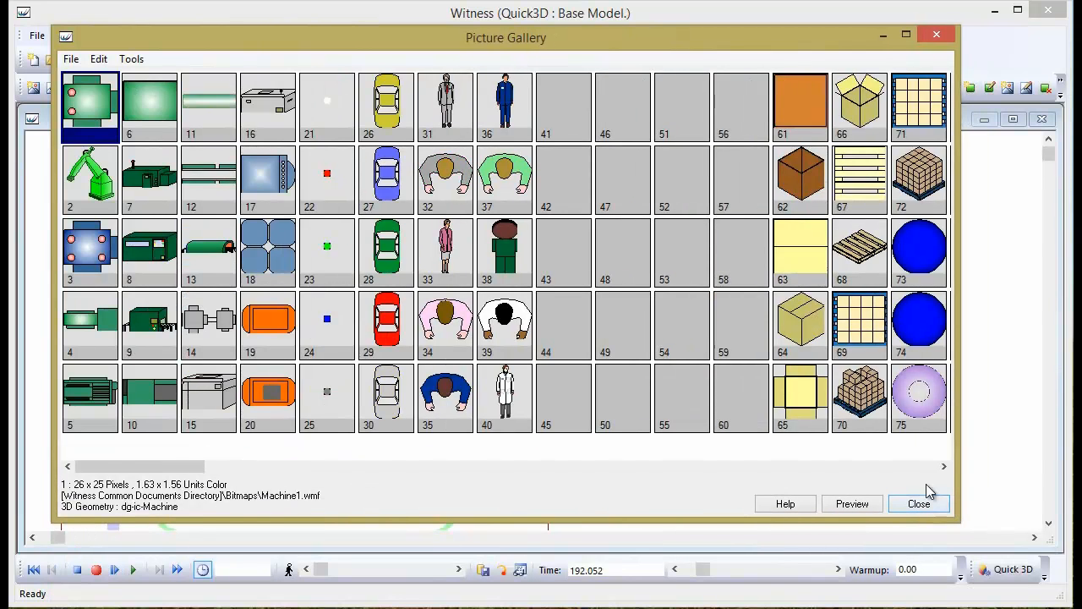
pyautogui.click(921, 466)
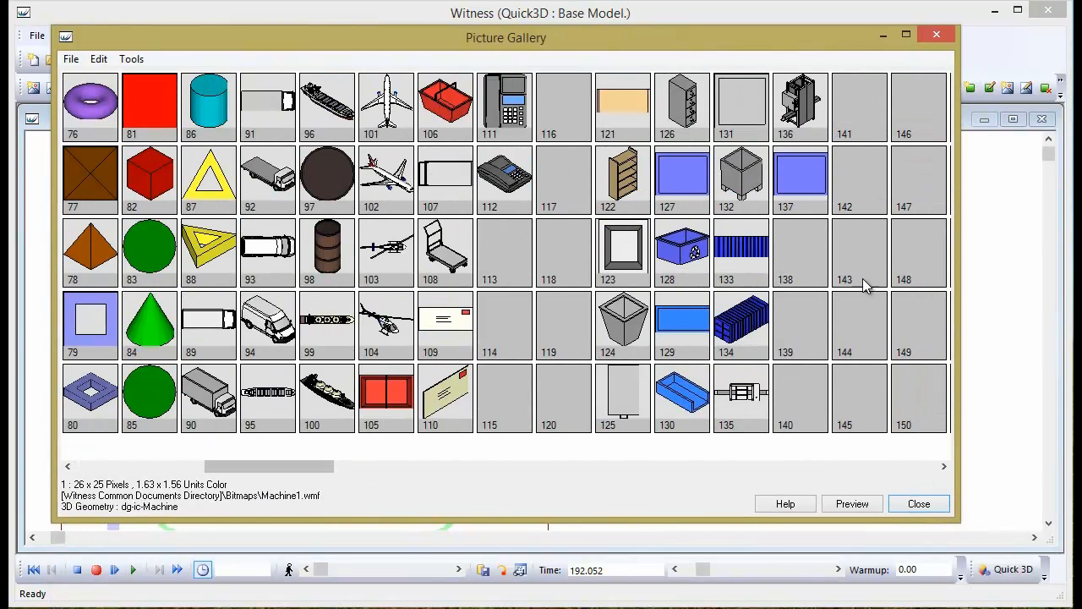
pyautogui.rightClick(794, 191)
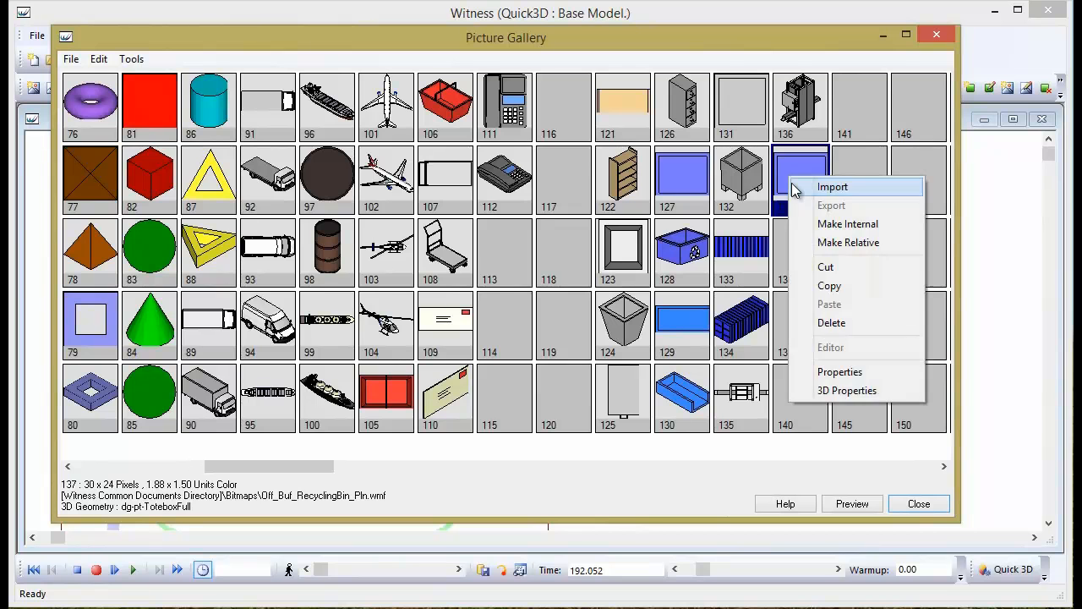
pyautogui.click(854, 392)
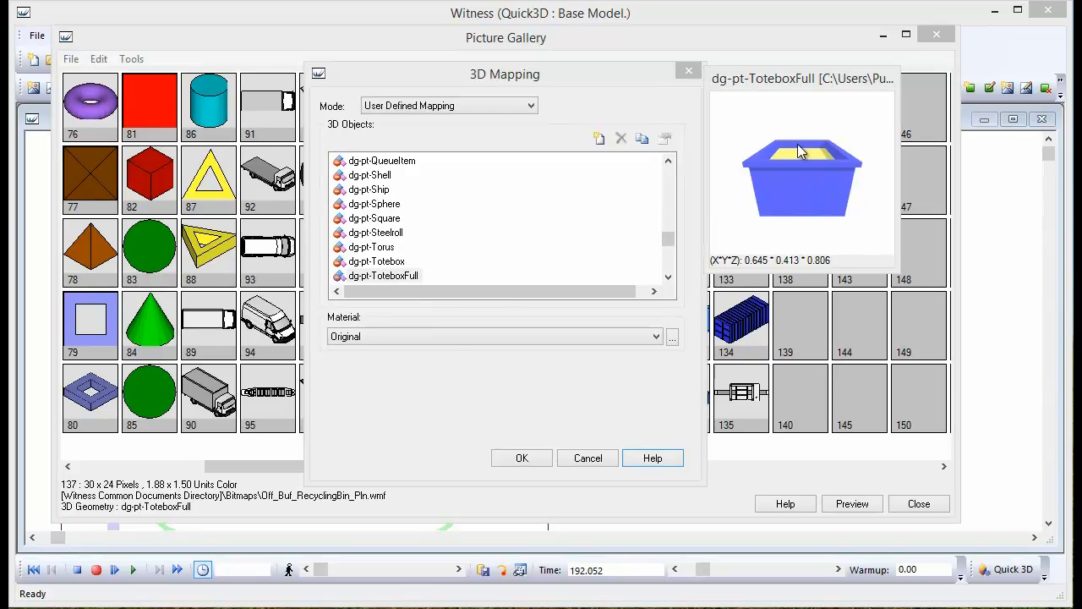
pyautogui.click(597, 464)
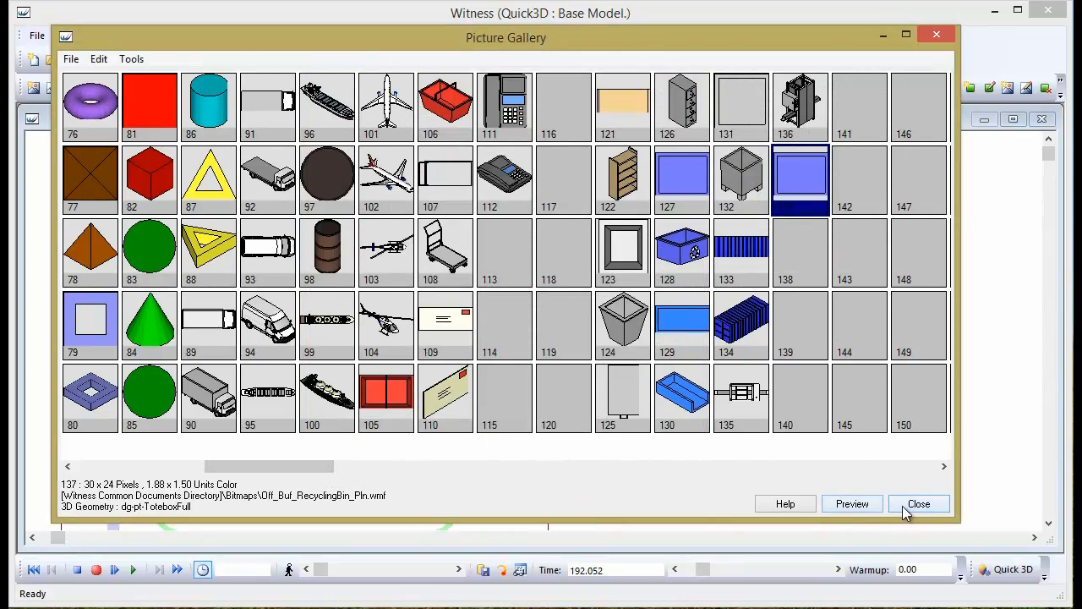
pyautogui.click(906, 508)
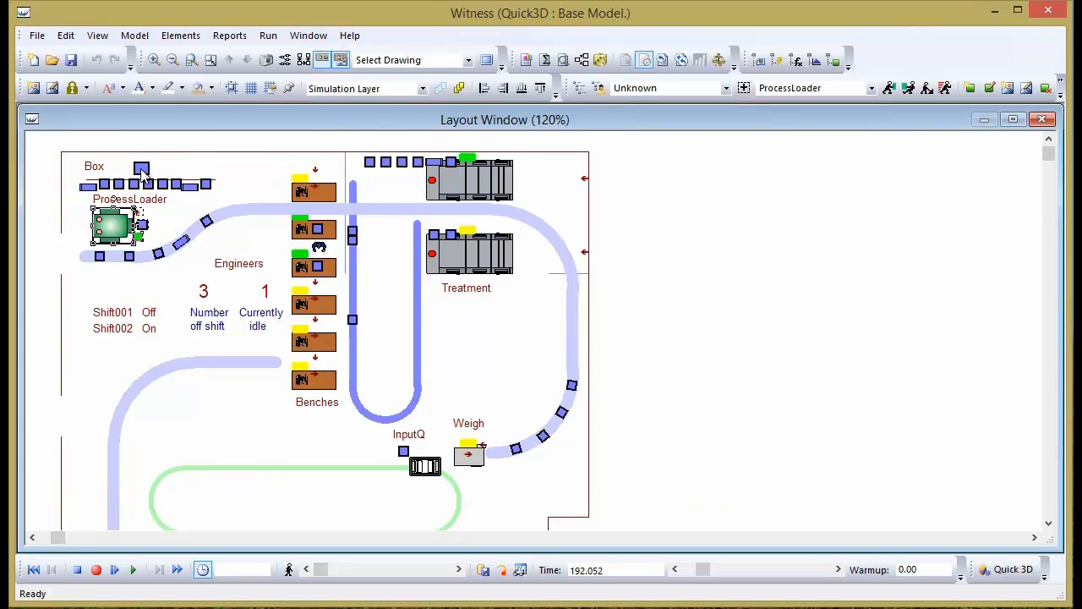
# - Add the line w3dPart("dg-pt-Carton") below ICON = 137 in the ProcessLoader's Actions on Finish
pyautogui.click(188, 209)
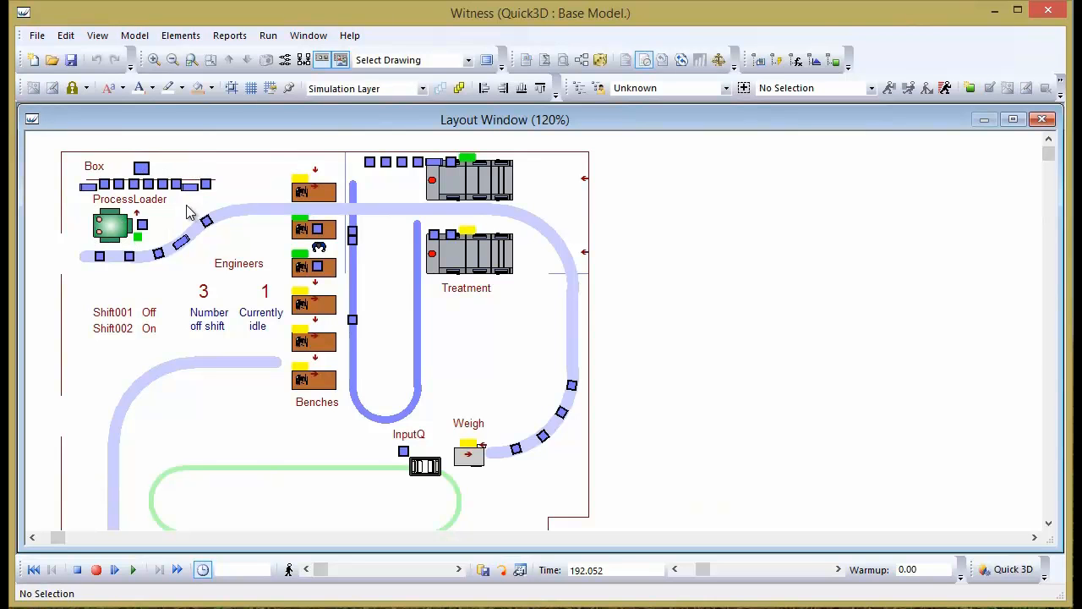
pyautogui.doubleClick(122, 239)
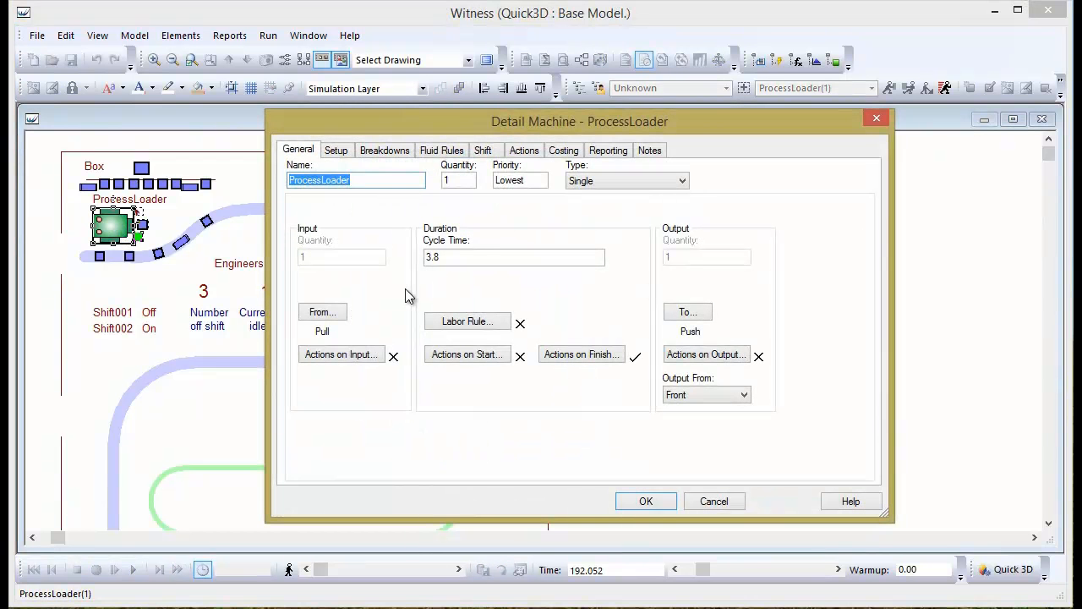
pyautogui.click(602, 361)
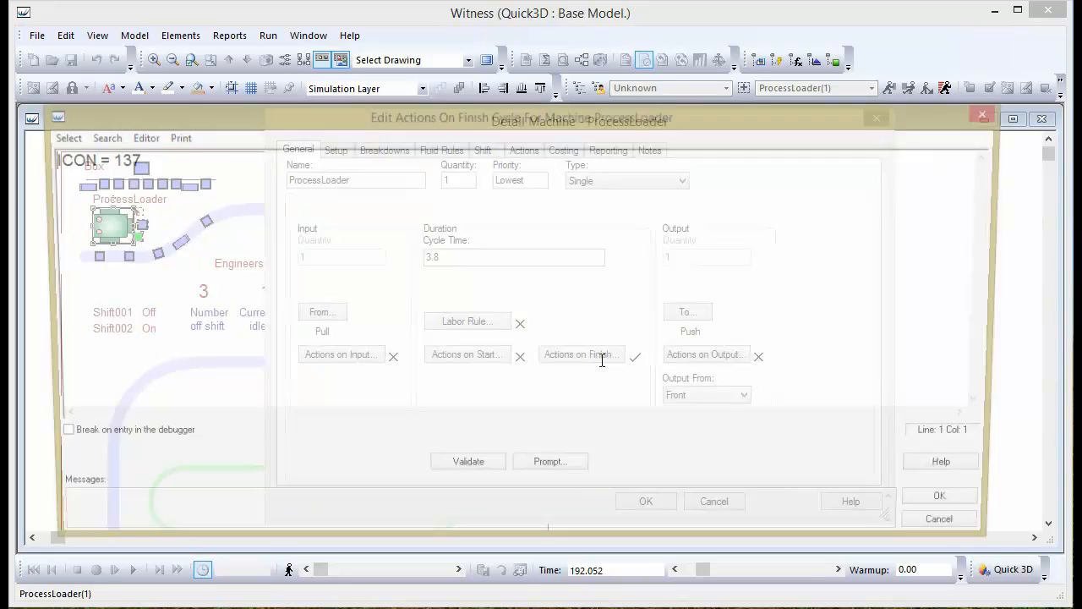
pyautogui.click(148, 153)
pyautogui.press('Return')
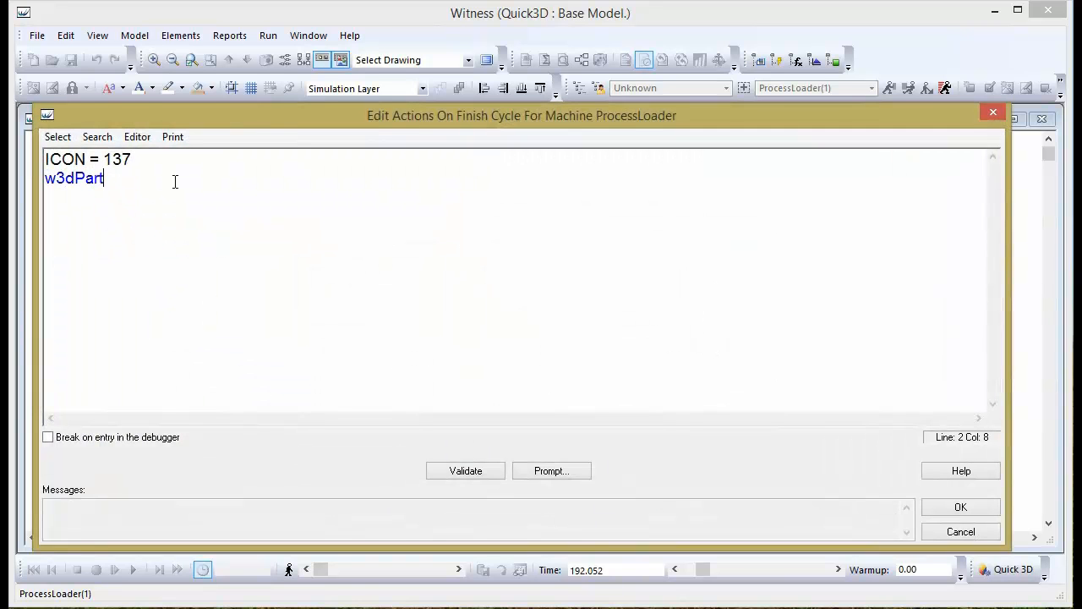
pyautogui.write('w3dPart("dg-pt-Carton')
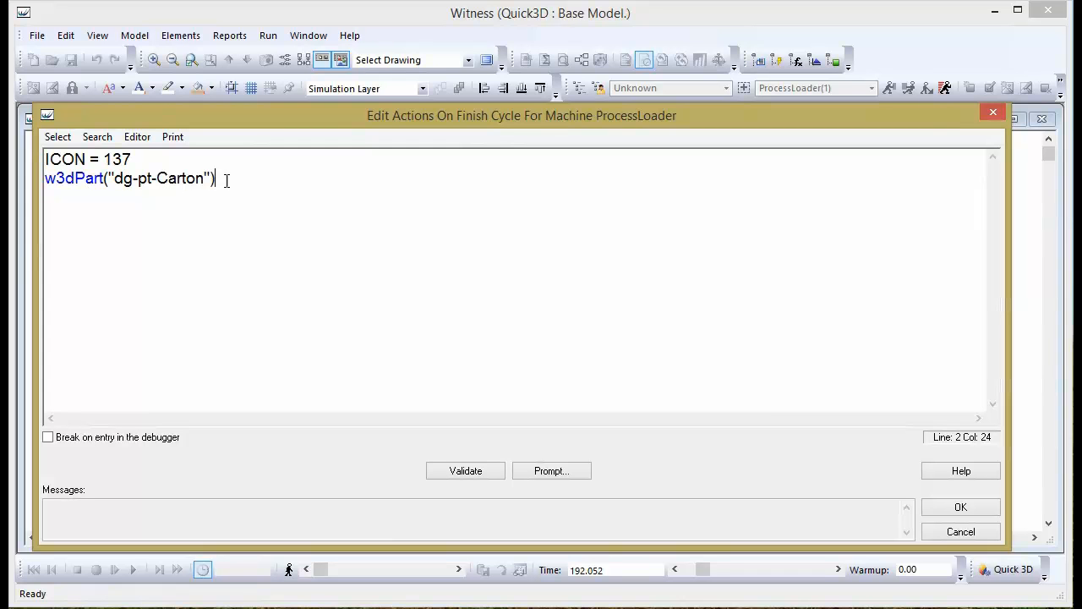
pyautogui.click(961, 507)
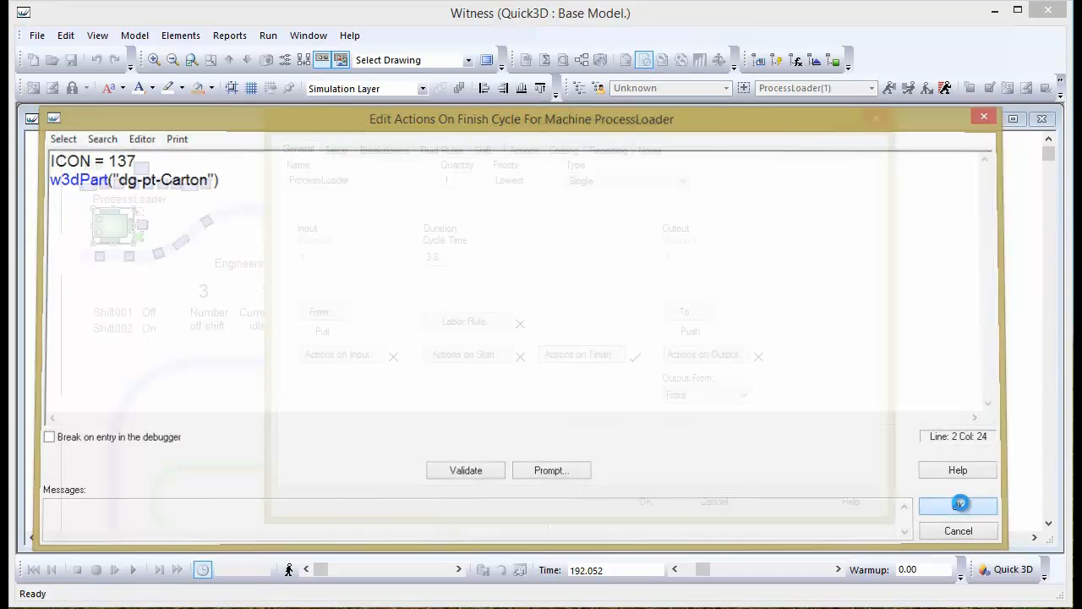
pyautogui.click(644, 499)
# - Rebuild the Quick 3D view with the edited machine actions, maximize it and frame the ProcessLoader
pyautogui.click(989, 570)
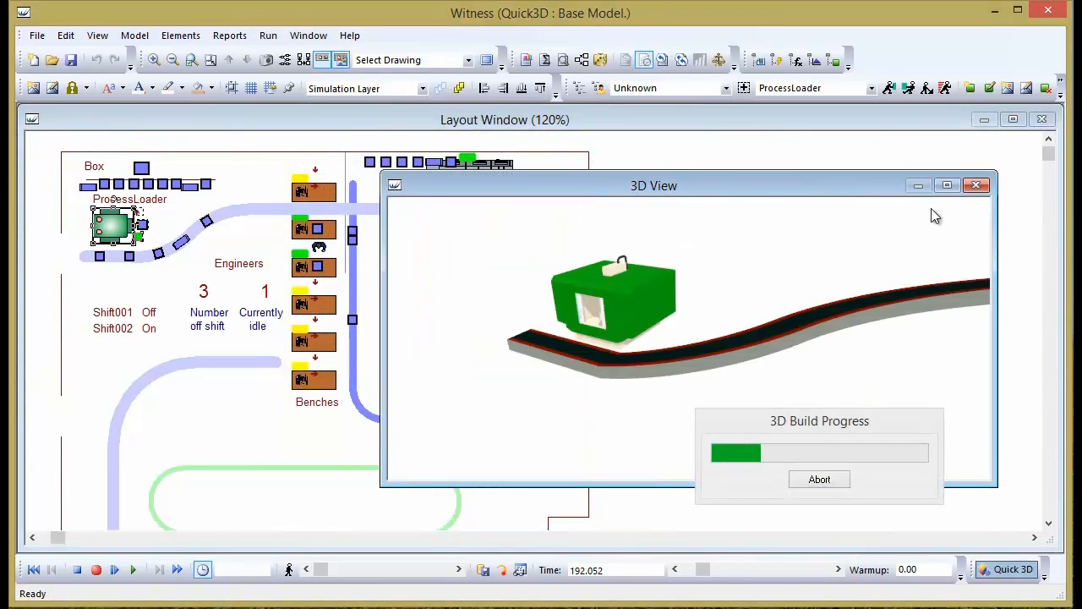
pyautogui.click(947, 186)
pyautogui.moveTo(445, 372)
pyautogui.mouseDown()
pyautogui.moveTo(419, 187)
pyautogui.moveTo(431, 161)
pyautogui.moveTo(229, 168)
pyautogui.moveTo(356, 154)
pyautogui.moveTo(453, 363)
pyautogui.mouseUp()
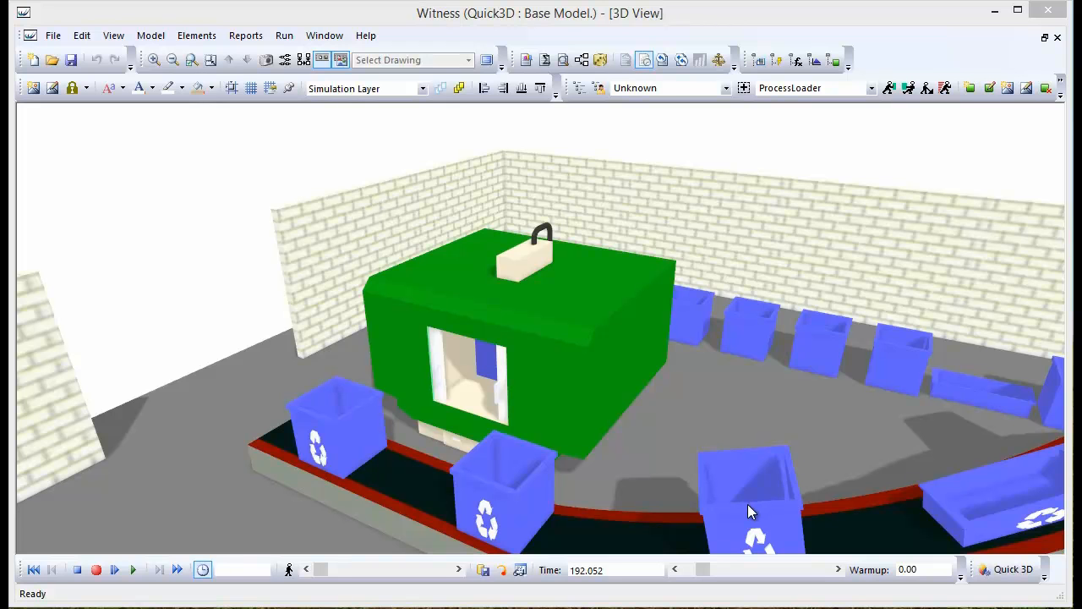
# - Reset and rerun the model to check the parts leaving the ProcessLoader in 3D, stop it and restore the 3D window
pyautogui.click(34, 569)
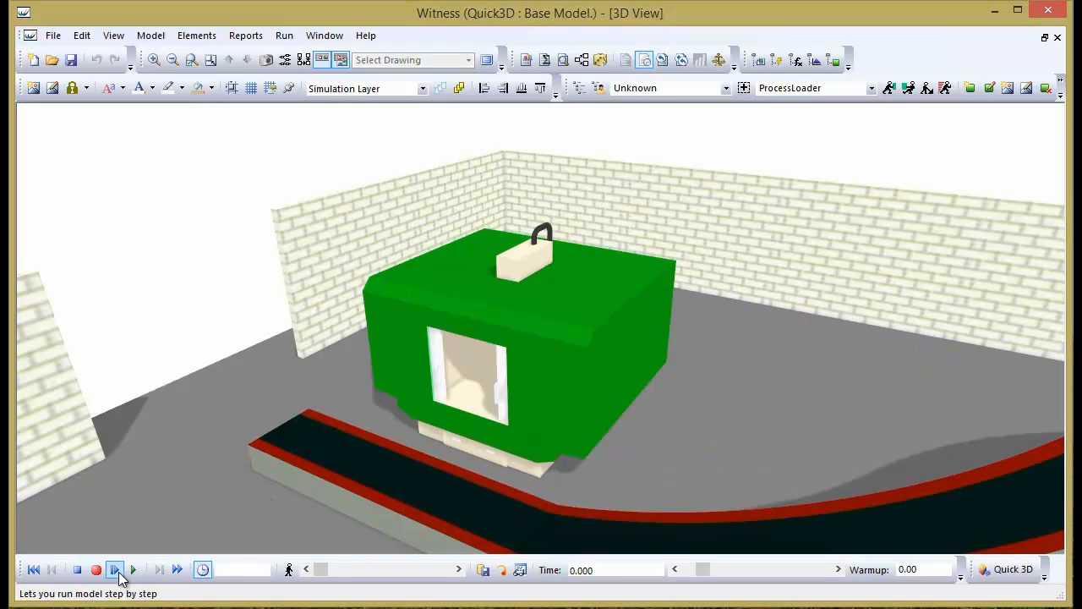
pyautogui.click(132, 569)
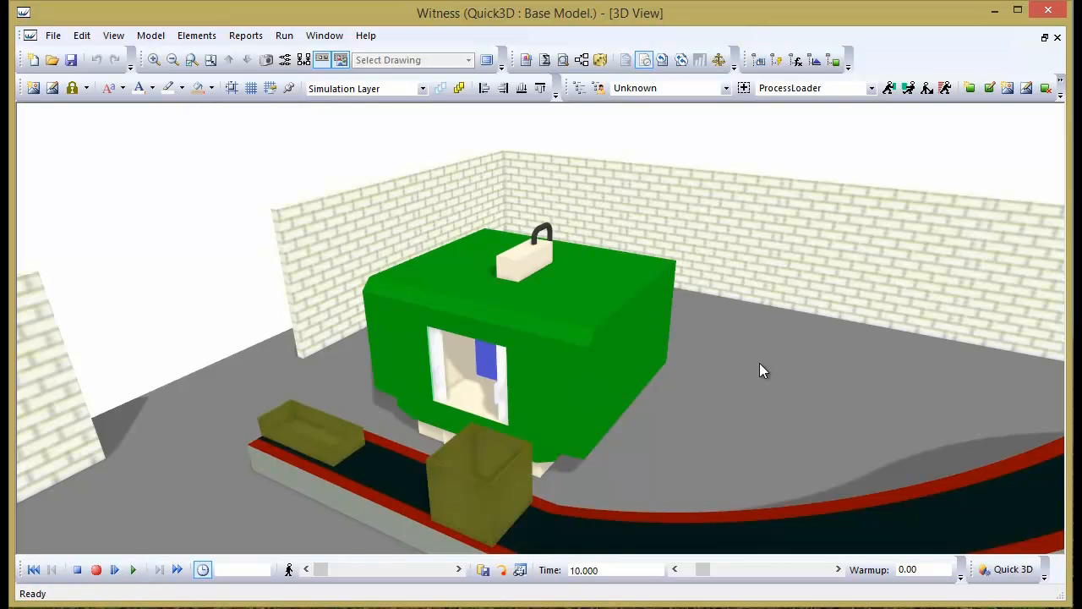
pyautogui.moveTo(636, 412); pyautogui.dragTo(564, 254)
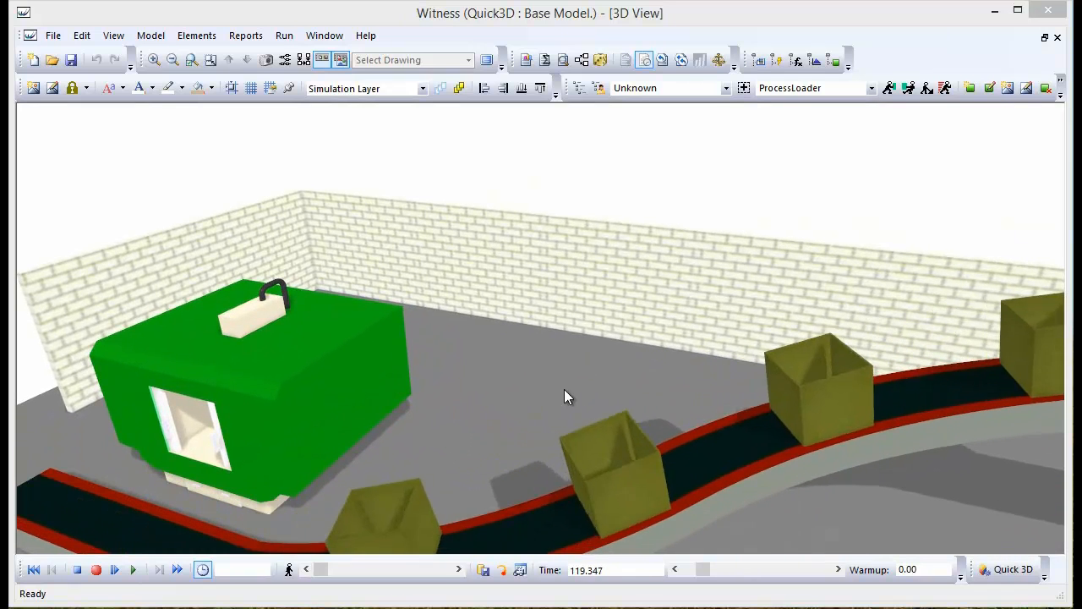
pyautogui.moveTo(563, 389); pyautogui.dragTo(563, 406)
pyautogui.scroll(-6, 564, 405)
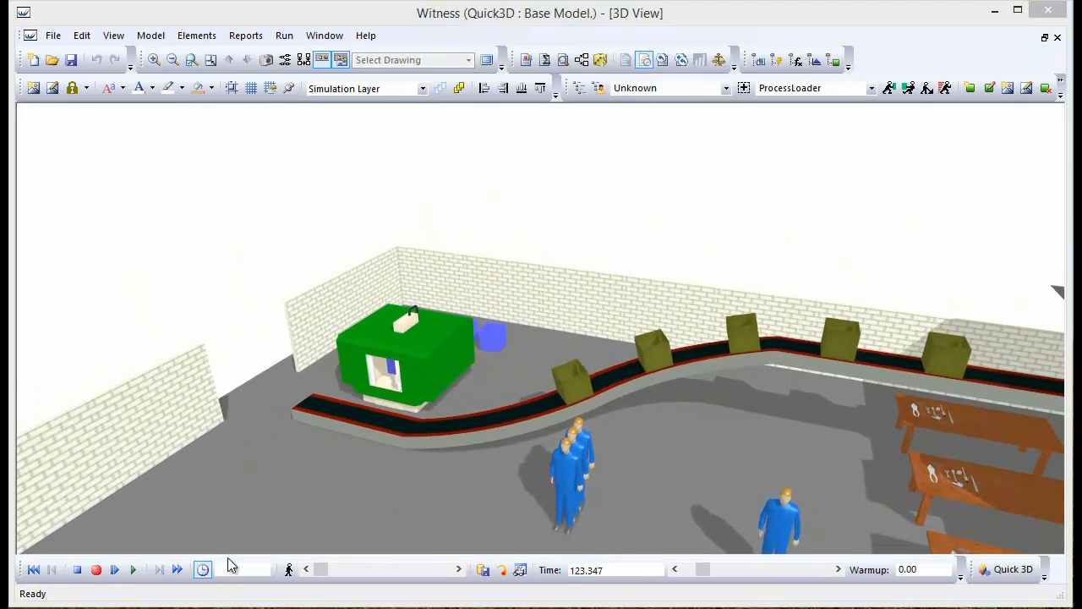
pyautogui.click(78, 569)
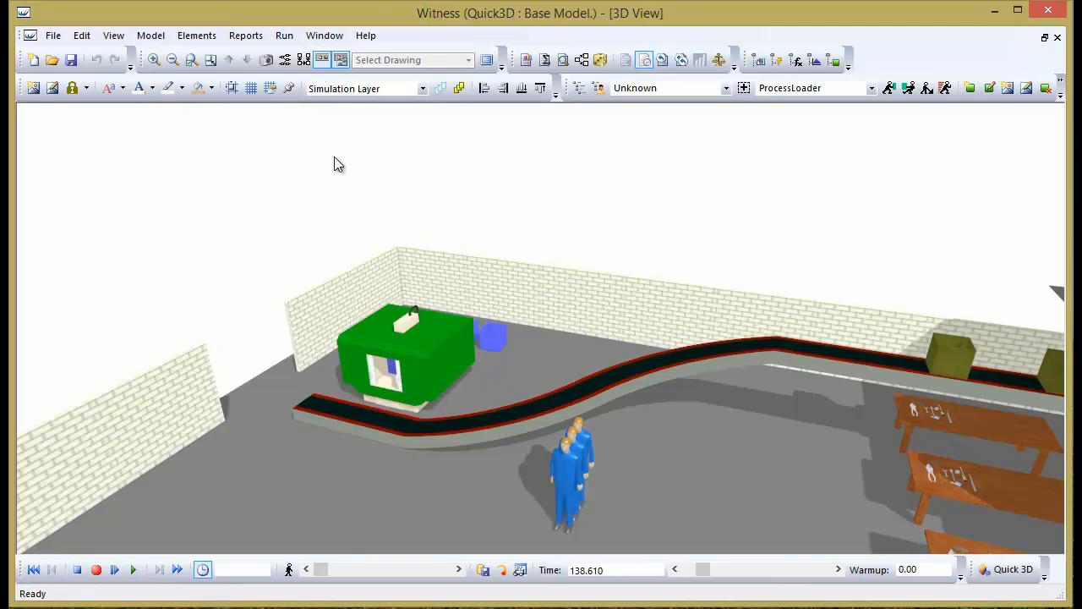
pyautogui.click(1044, 37)
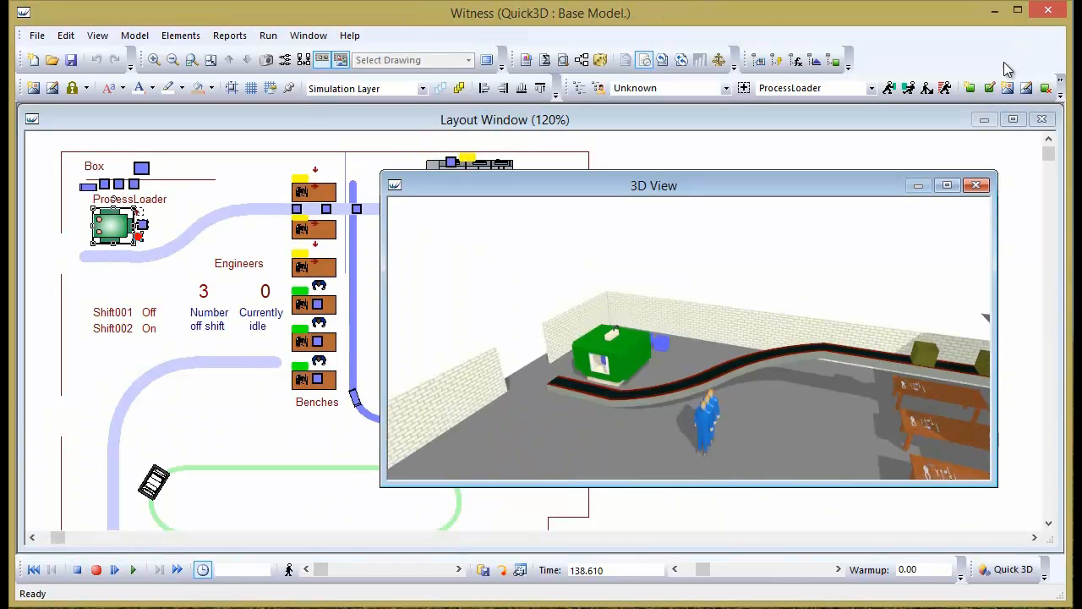
# - Examine the Box part's icon display style, including its scaling by size attributes, and leave it unchanged
pyautogui.rightClick(140, 171)
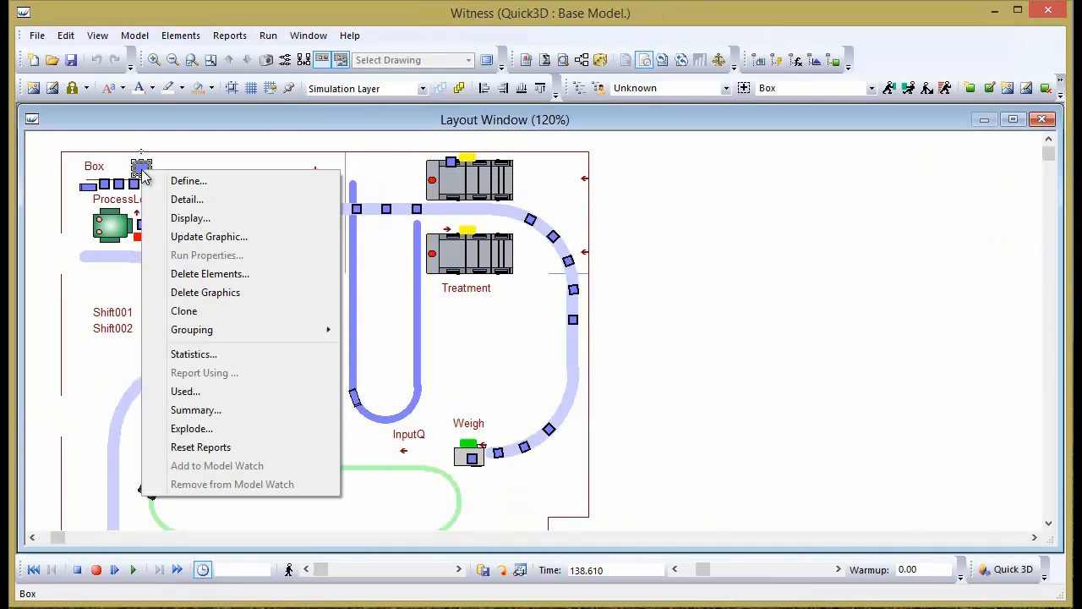
pyautogui.click(188, 240)
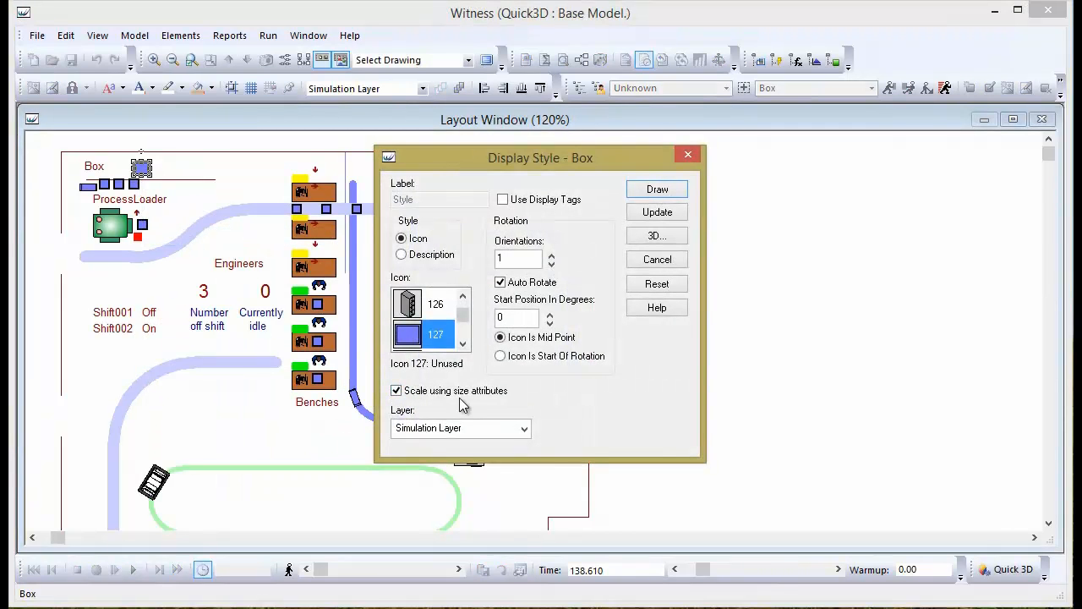
pyautogui.click(664, 262)
pyautogui.click(271, 386)
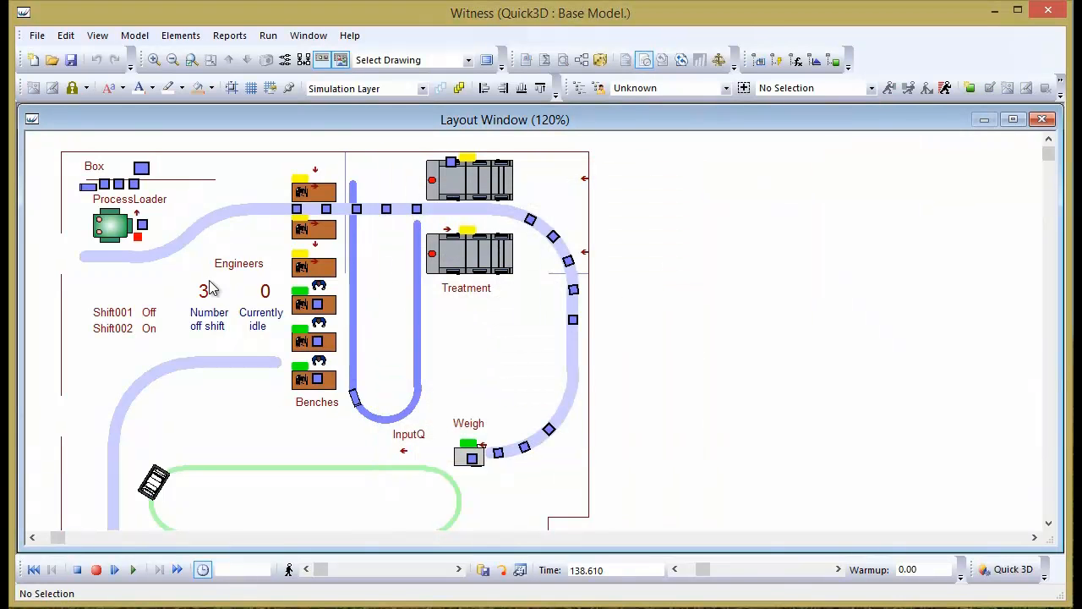
# - Review the LENGTH, WIDTH and HEIGHT assignments in the Box part's Actions on Create
pyautogui.doubleClick(144, 173)
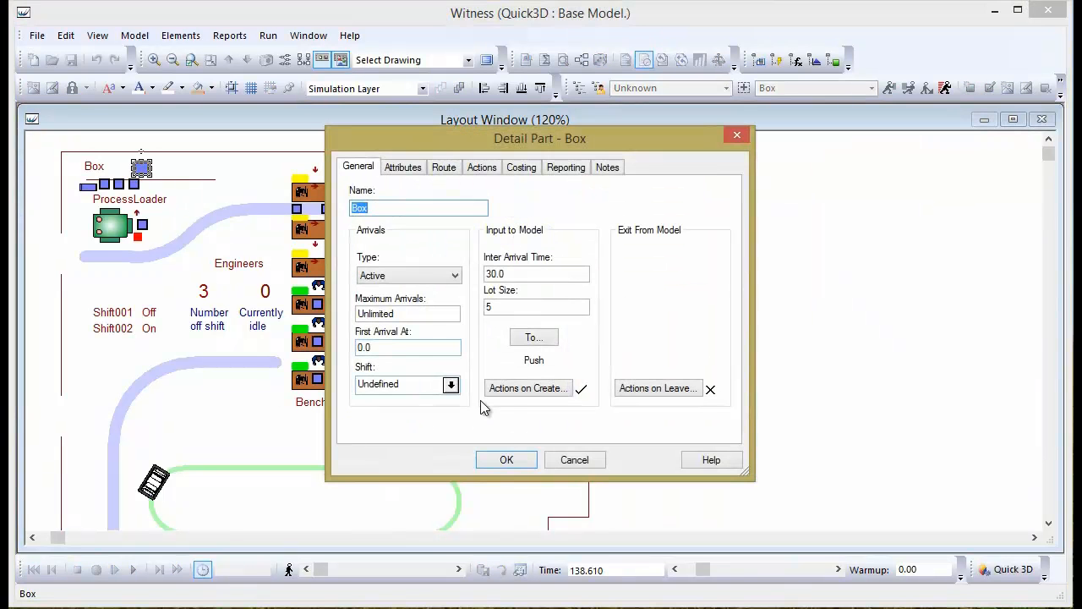
pyautogui.click(517, 389)
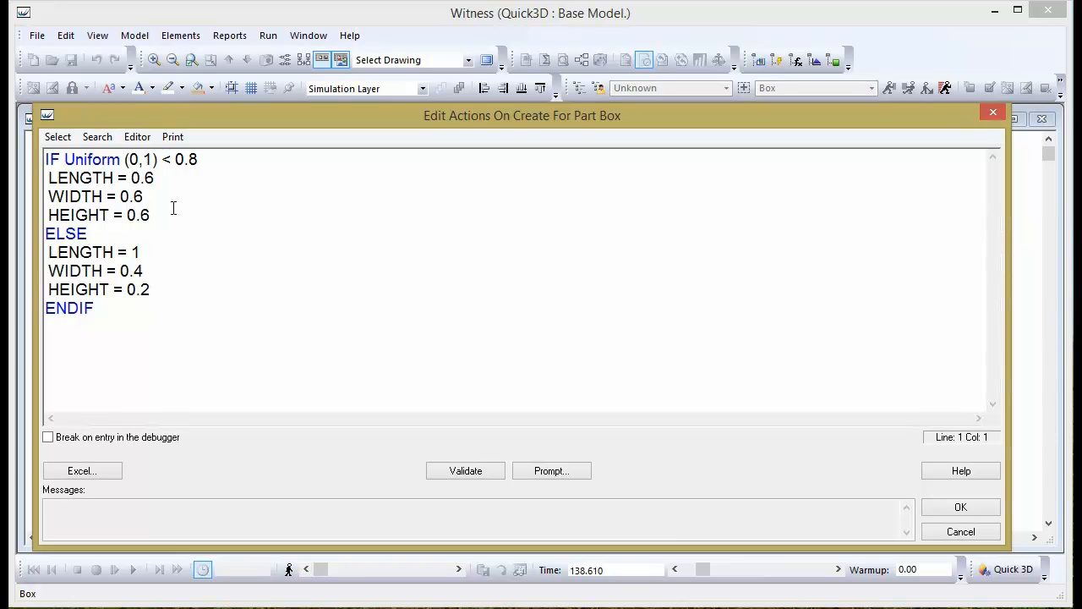
pyautogui.click(957, 508)
pyautogui.click(508, 459)
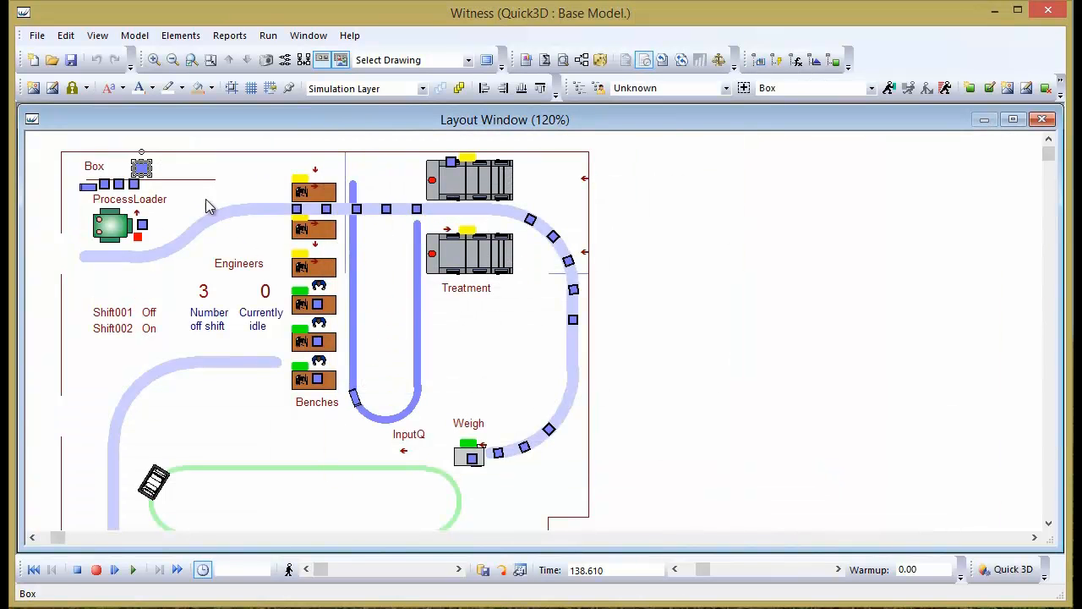
# - Change the part shape in the ProcessLoader's Actions on Finish to W3DPart ("dg-pt-Patient"), validate the code and accept it
pyautogui.doubleClick(121, 235)
pyautogui.click(595, 357)
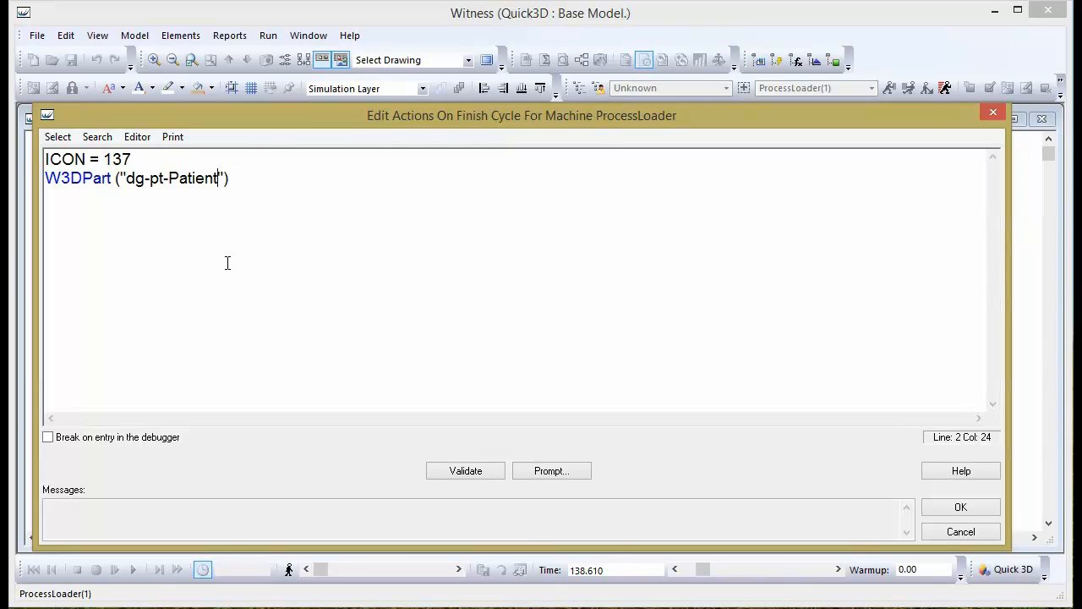
pyautogui.click(479, 476)
pyautogui.click(961, 507)
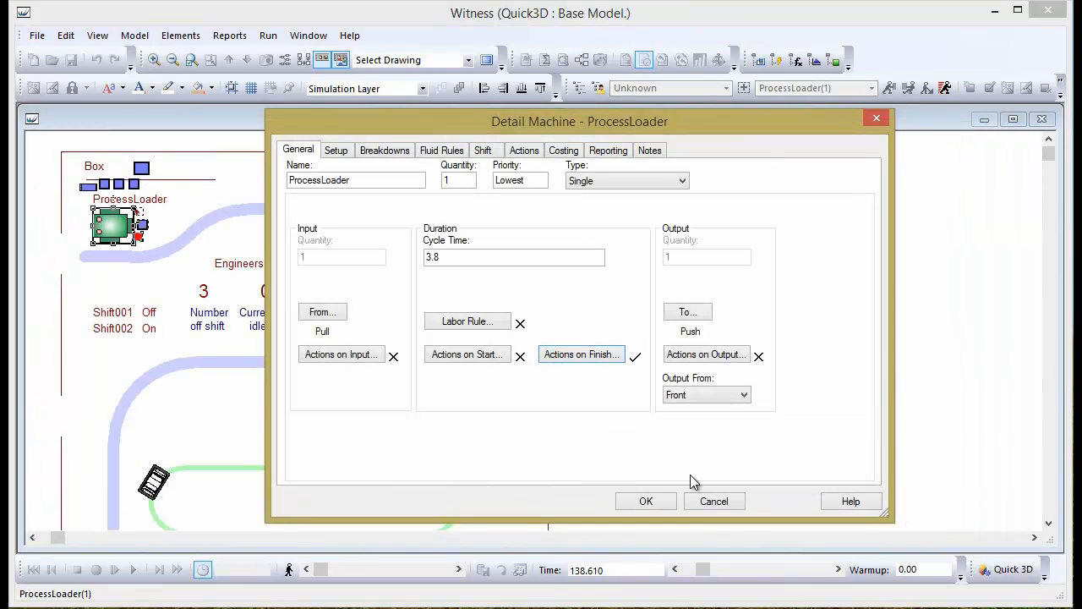
pyautogui.click(645, 501)
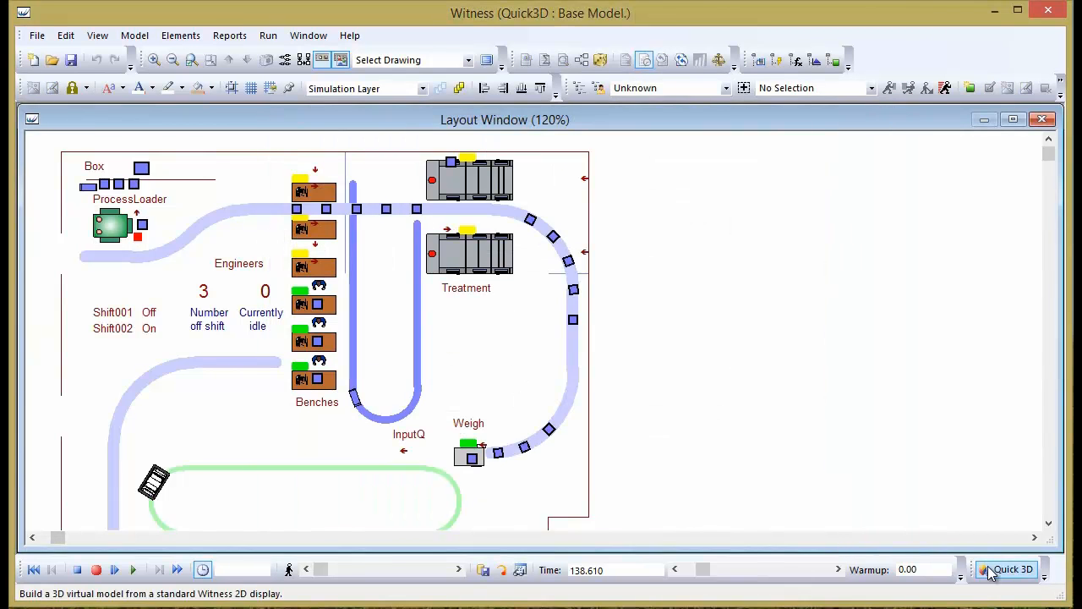
# - Rebuild the Quick 3D view, then rerun the model from the start in the maximized 3D window at a slower speed
pyautogui.click(34, 572)
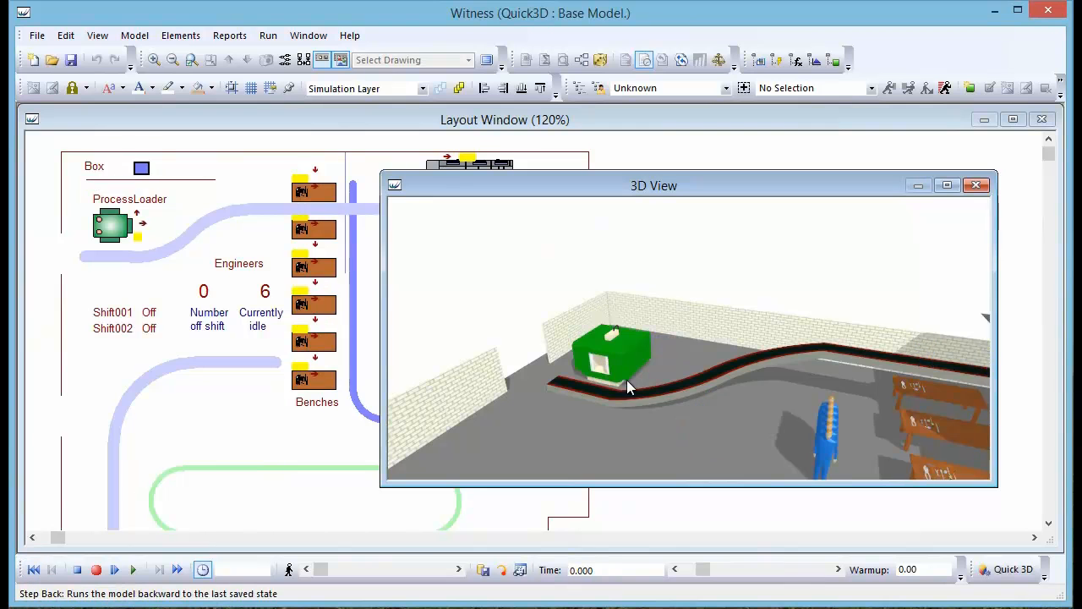
pyautogui.click(943, 188)
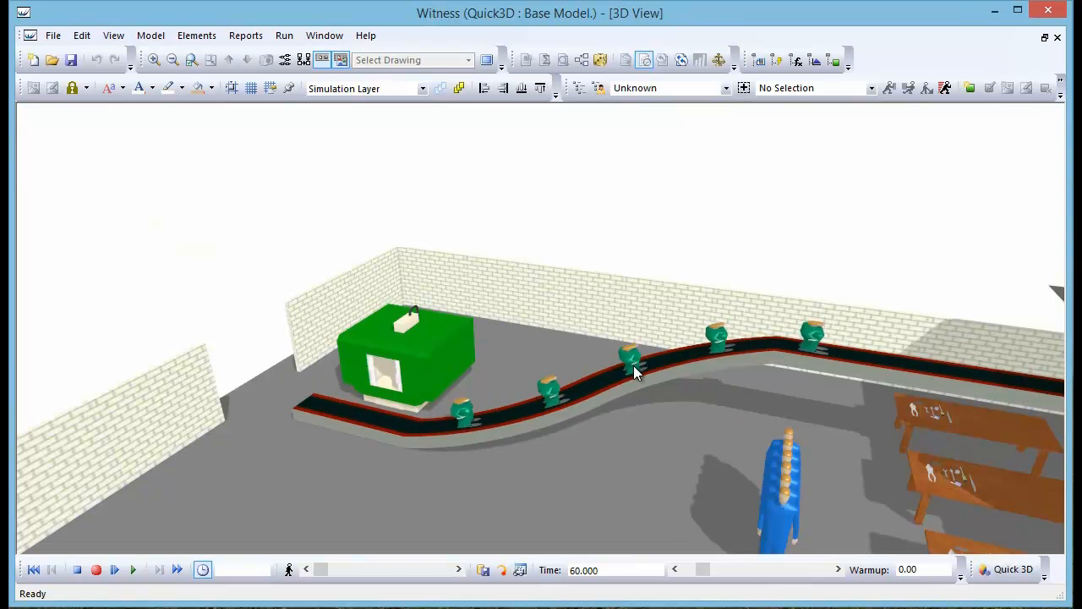
pyautogui.moveTo(702, 569); pyautogui.dragTo(671, 567)
# - Fly through the running 3D model to examine the patient-shaped parts along the conveyors and at the benches
pyautogui.click(659, 443)
pyautogui.moveTo(659, 443); pyautogui.dragTo(644, 166)
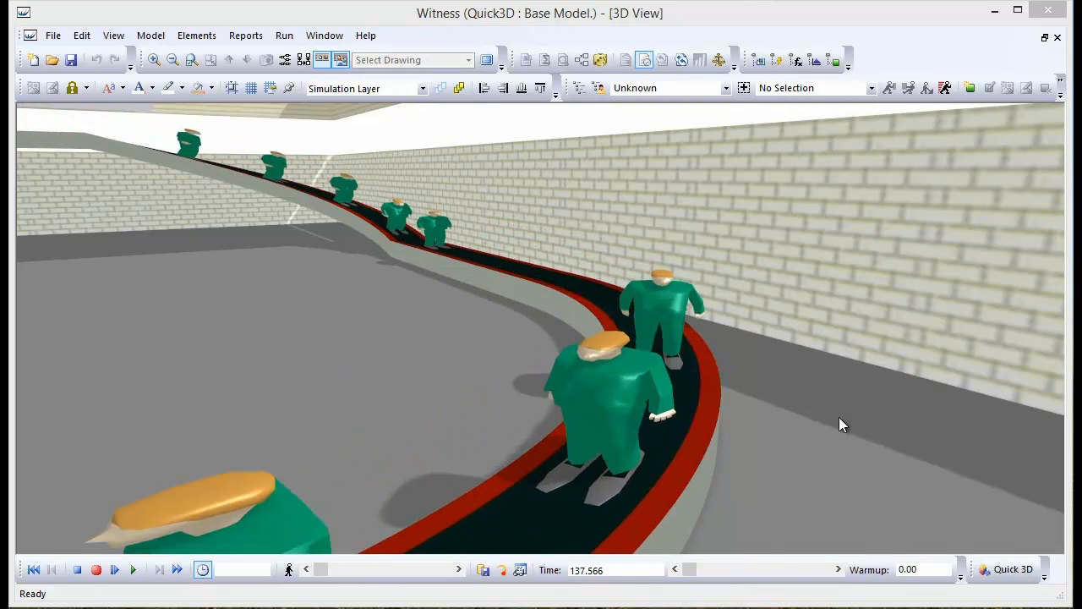
pyautogui.moveTo(422, 393); pyautogui.dragTo(471, 259)
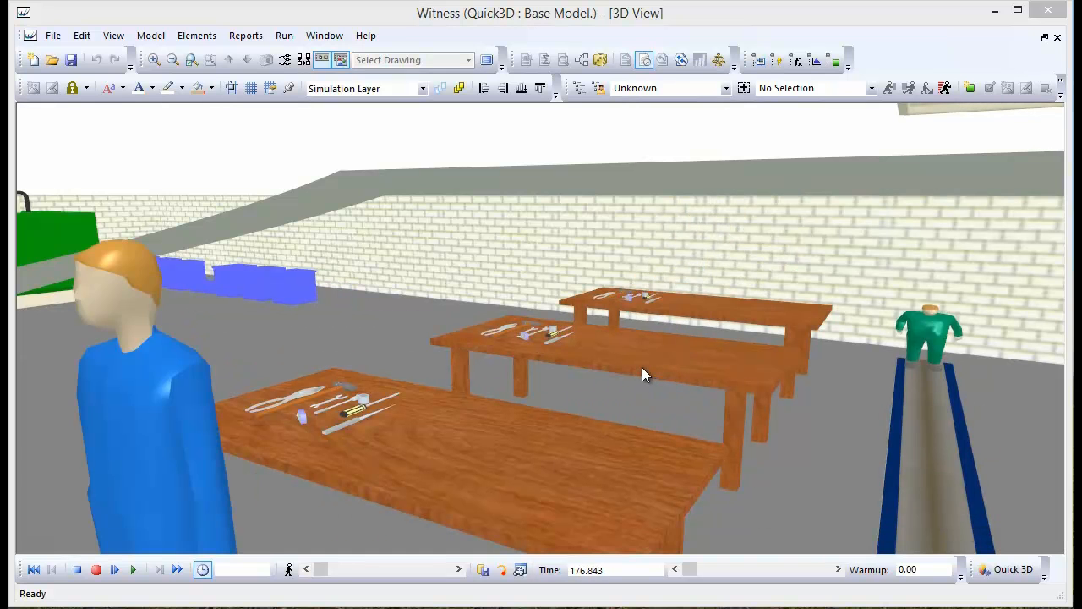
pyautogui.moveTo(648, 396); pyautogui.dragTo(585, 592)
pyautogui.moveTo(580, 421); pyautogui.dragTo(539, 417)
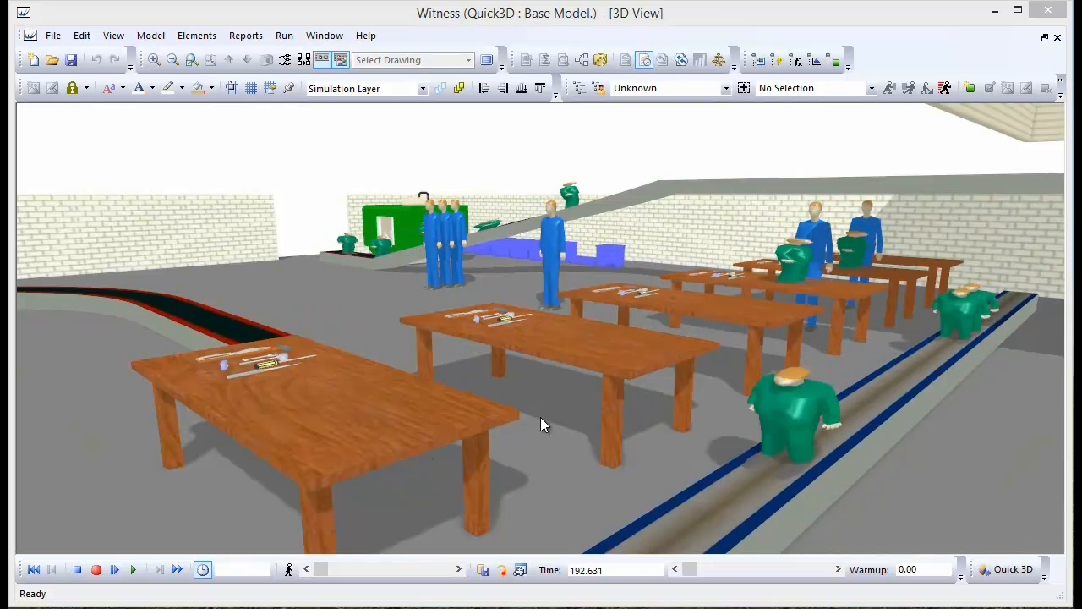
pyautogui.moveTo(585, 398)
pyautogui.mouseDown()
pyautogui.moveTo(590, 226)
pyautogui.moveTo(577, 397)
pyautogui.mouseUp()
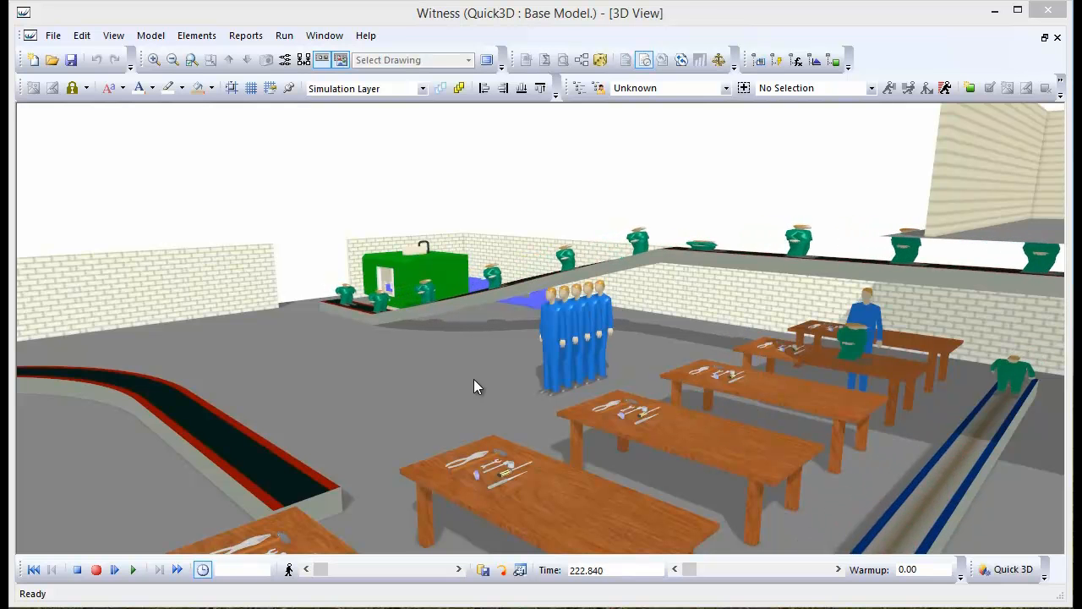
pyautogui.moveTo(541, 380); pyautogui.dragTo(588, 538)
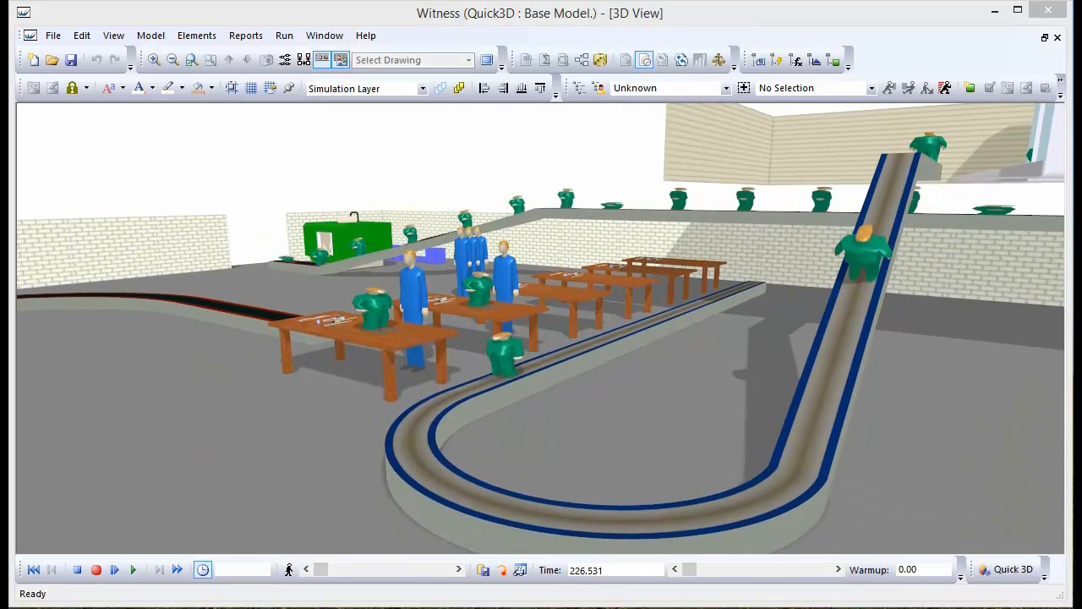